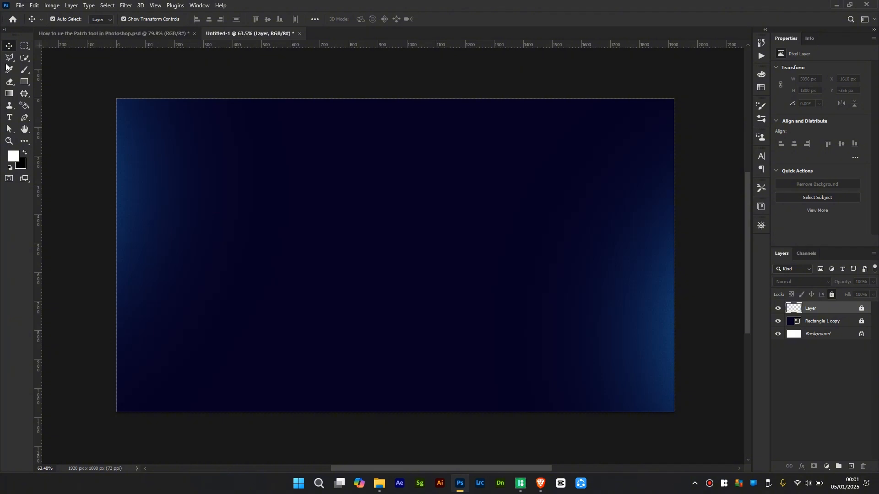
Add a white text layer reading "Golden" in Advertising Script Bold on the dark blue canvas
left_click(9, 118)
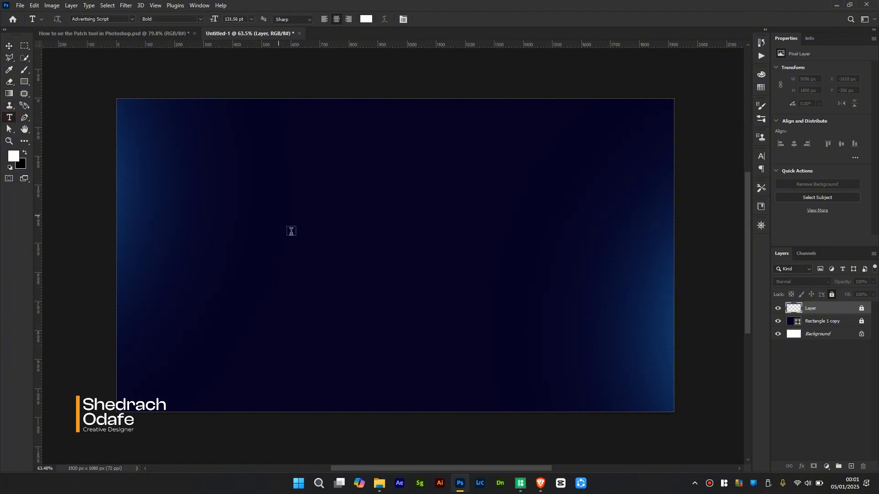
left_click(324, 252)
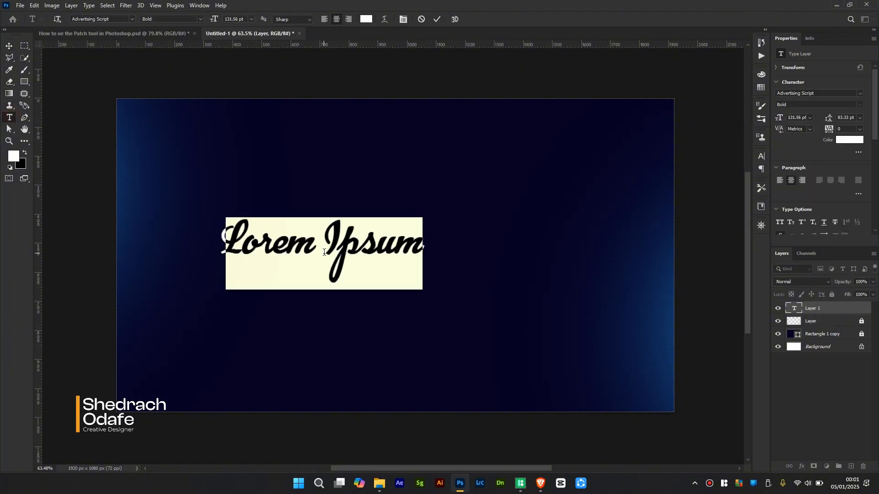
type("Golden")
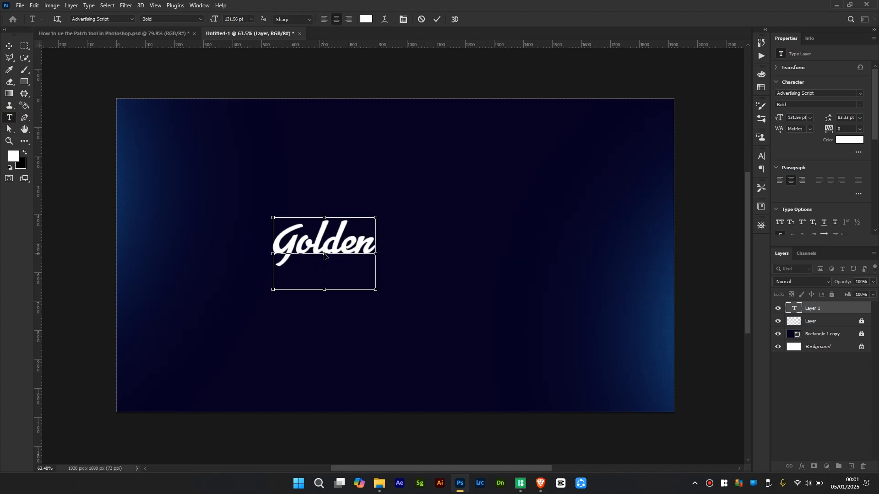
key("ctrl+Return")
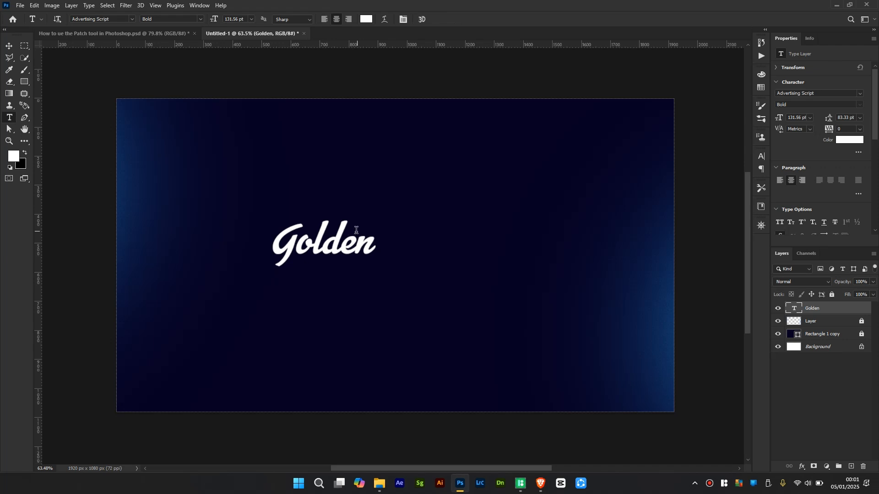
Enlarge the Golden text to about 232 pt and move it towards the middle of the canvas
left_click(10, 46)
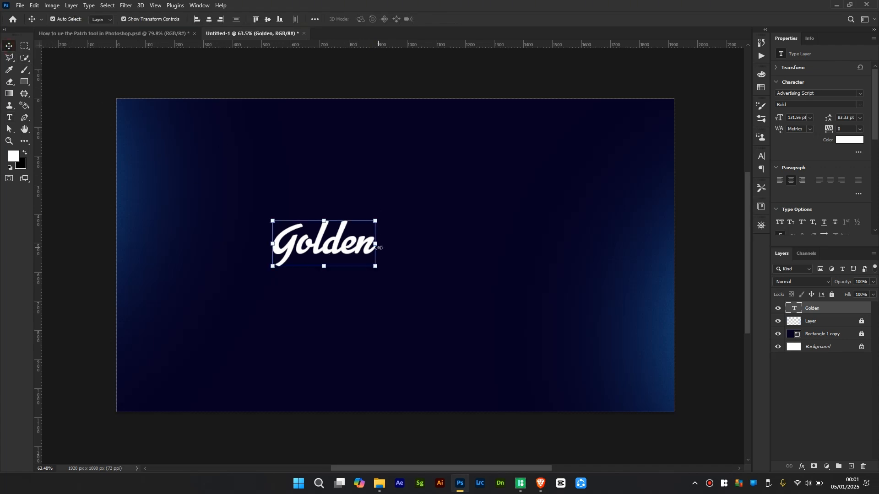
left_click_drag(379, 248, 442, 234)
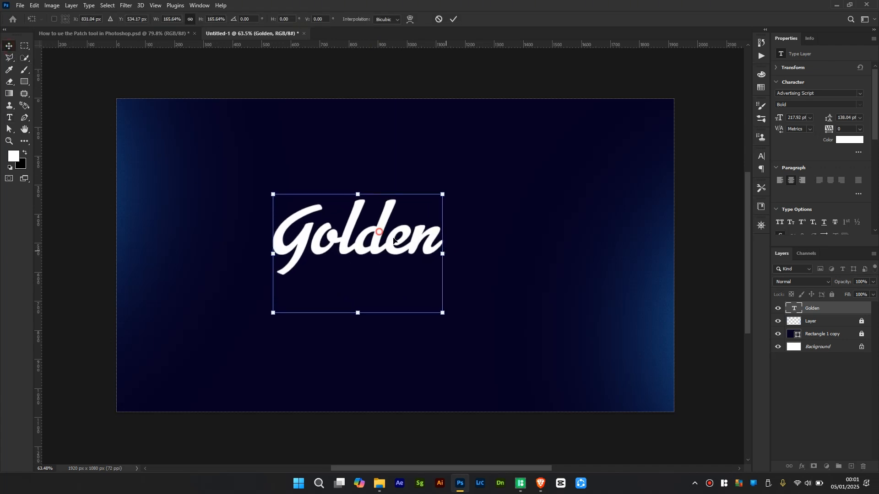
left_click_drag(380, 231, 410, 248)
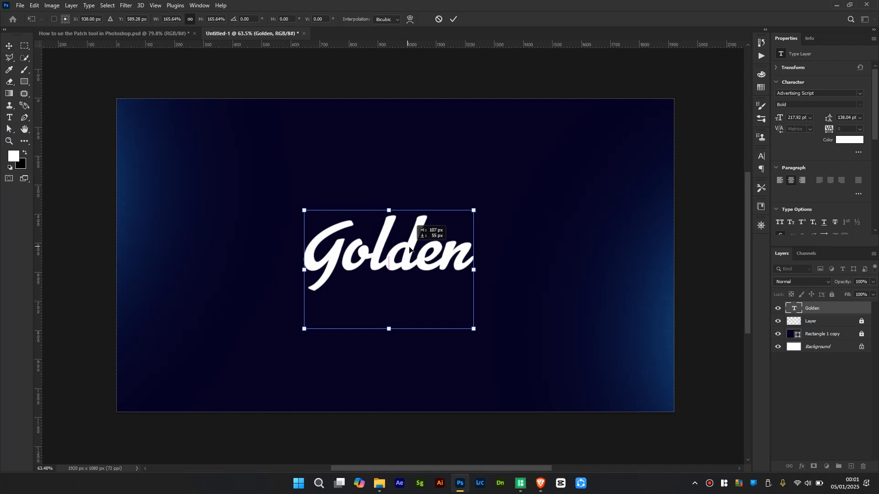
left_click_drag(473, 270, 480, 270)
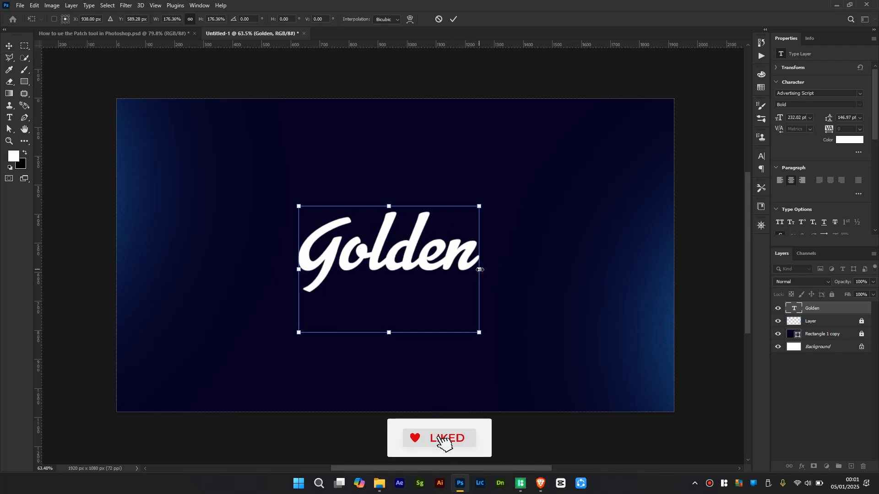
key("Return")
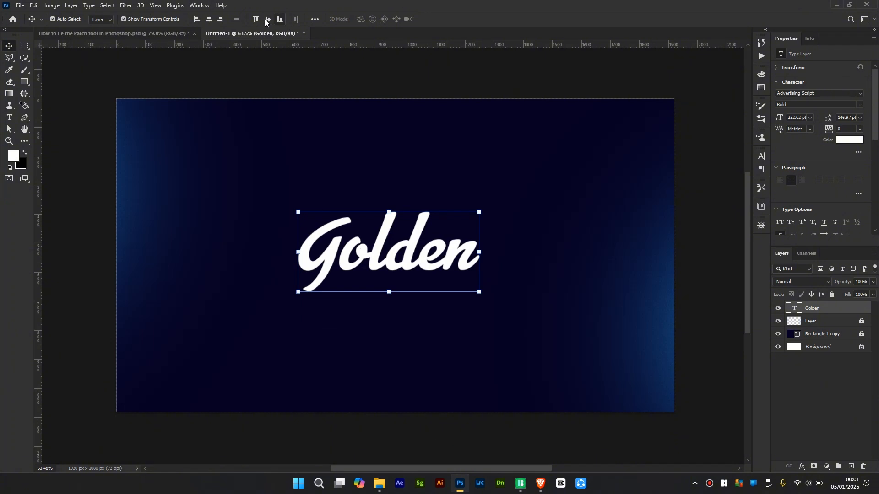
Scale the Golden text up to about 345 pt and centre it horizontally and vertically on the canvas
key("ctrl+t")
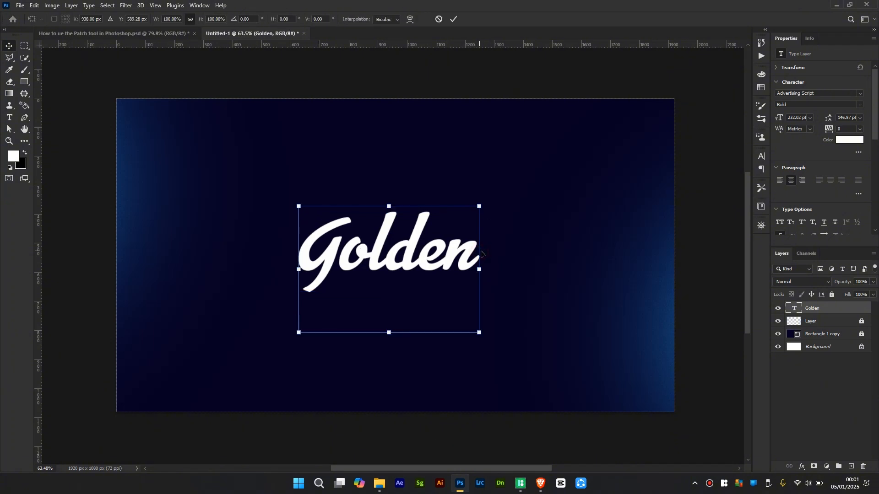
mouse_move(481, 254)
left_mouse_down()
mouse_move(504, 243)
mouse_move(503, 260)
mouse_move(504, 251)
mouse_move(547, 252)
mouse_move(540, 270)
mouse_move(513, 252)
mouse_move(477, 263)
left_mouse_up()
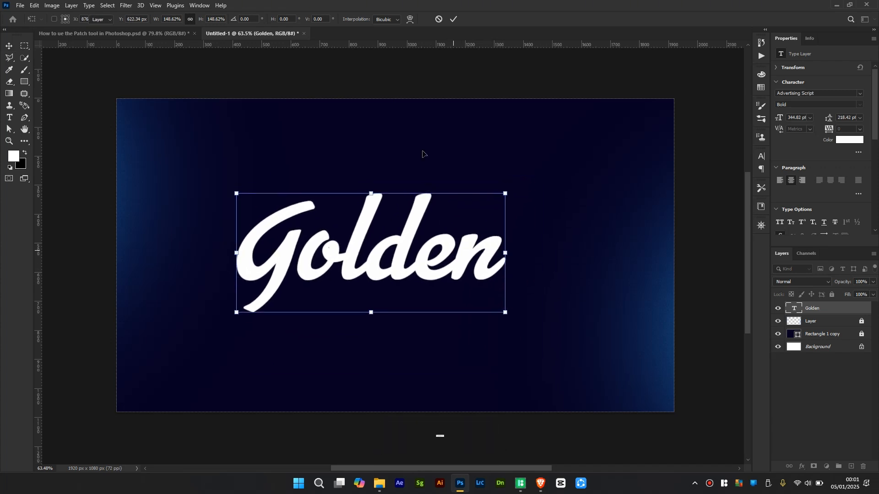
key("Return")
left_click(212, 21)
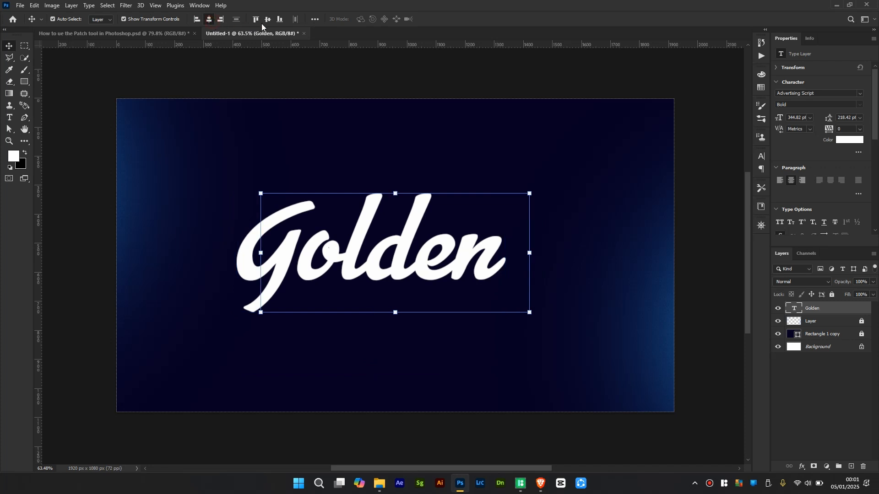
left_click(268, 20)
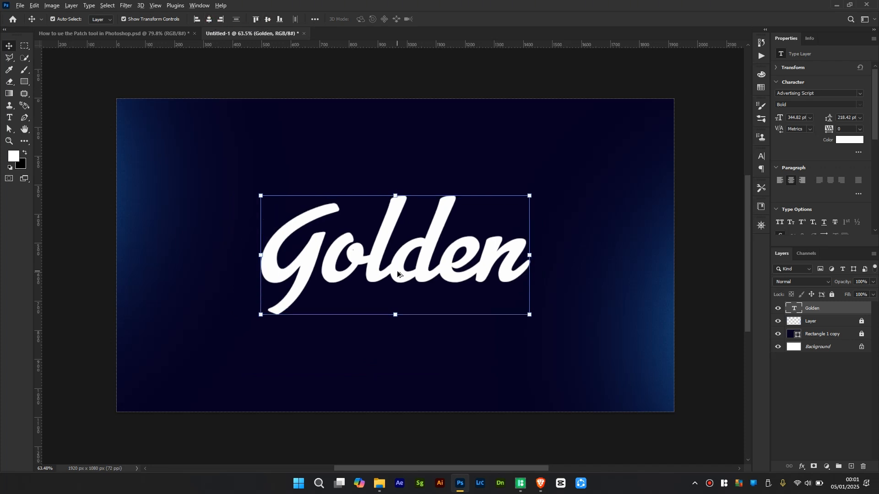
Change the Golden text's color to mid grey (#808080) by setting its brightness to 50%
scroll(399, 271, "up", 1)
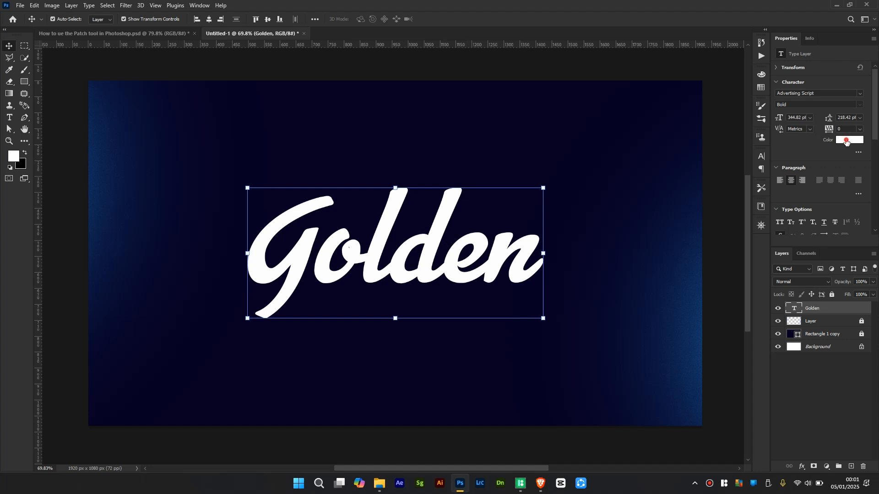
left_click(849, 140)
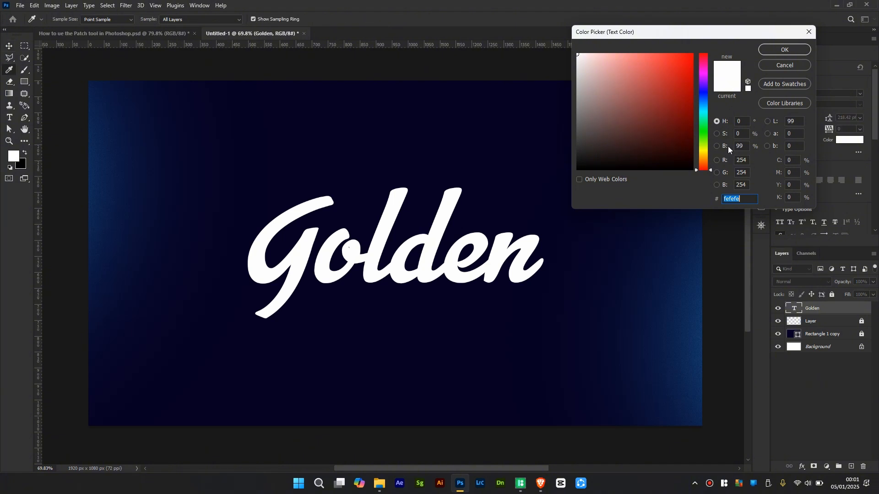
left_click(717, 147)
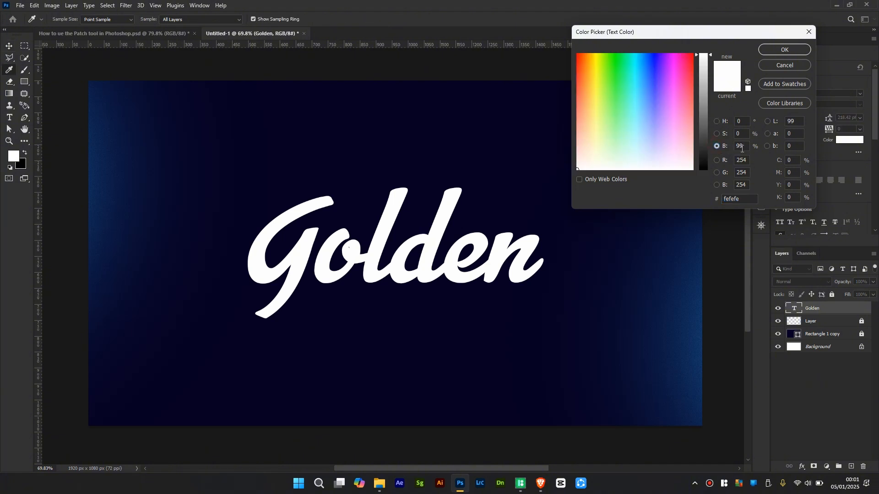
double_click(743, 147)
type("50")
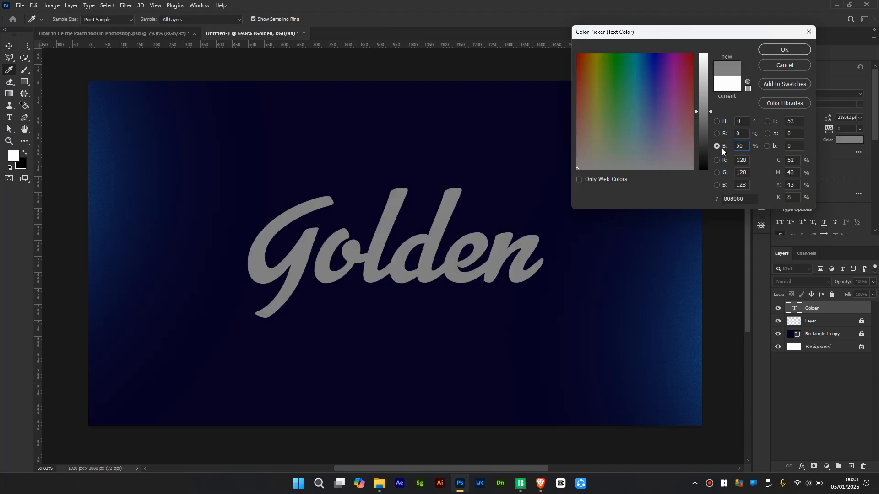
left_click(775, 49)
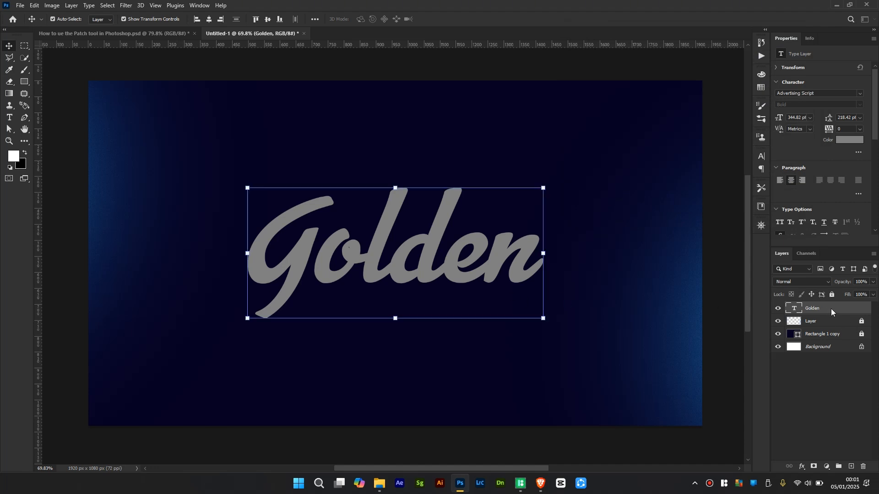
Apply a Bevel & Emboss layer style to the Golden text with Depth set to 500%
right_click(831, 308)
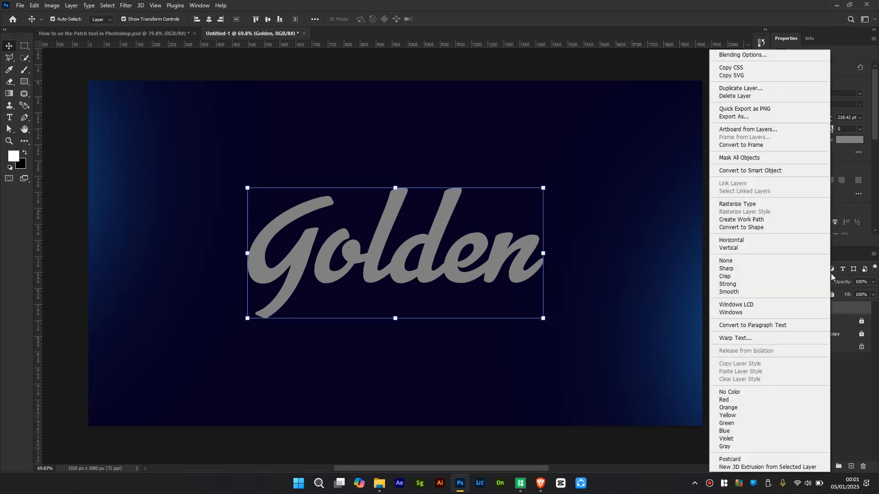
left_click(742, 55)
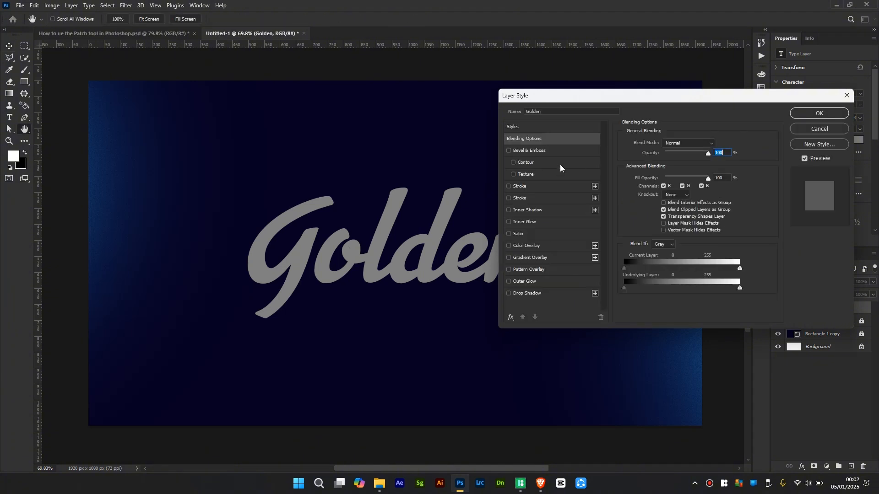
left_click(509, 152)
left_click(522, 151)
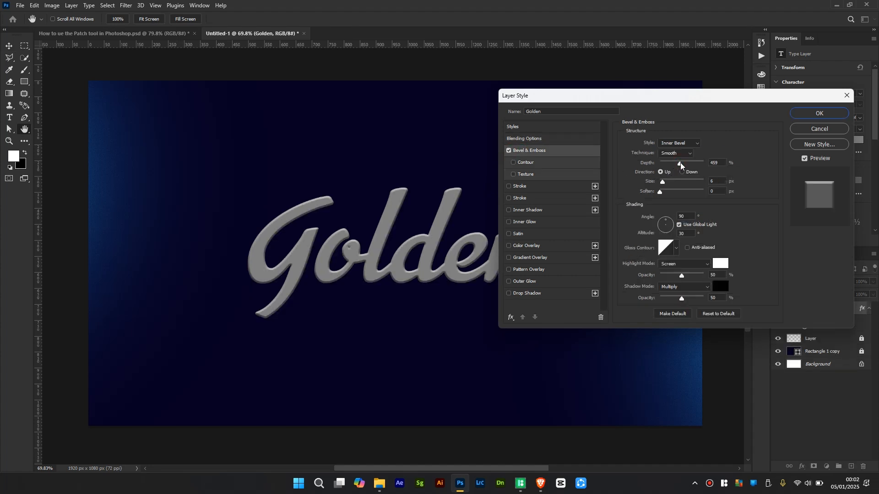
left_click(715, 163)
type("500")
key("Return")
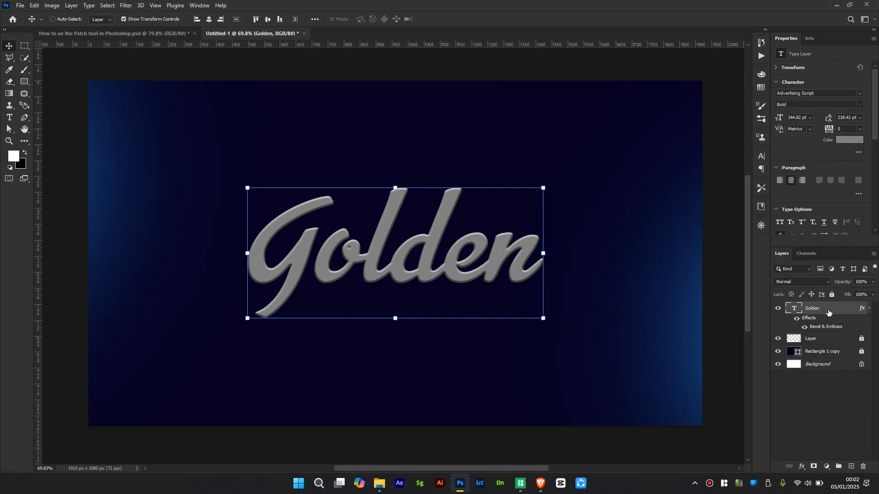
Put the Golden text layer into a group and collapse the group
key("ctrl+g")
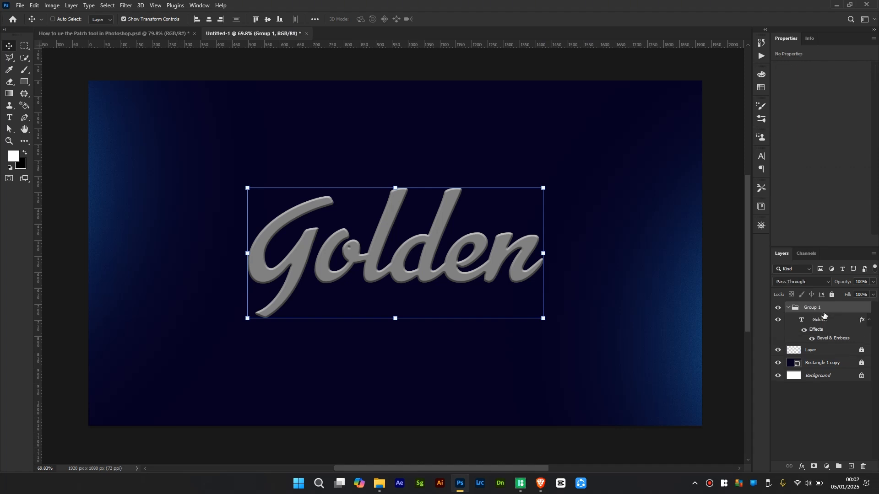
left_click(788, 308)
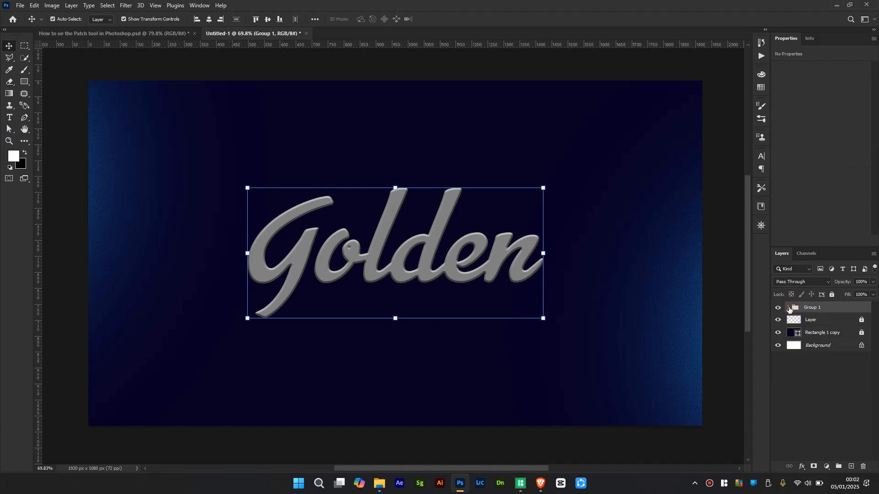
Create a new layer above the group and draw a rectangular selection about 1019 by 449 px around the Golden text
left_click(852, 466)
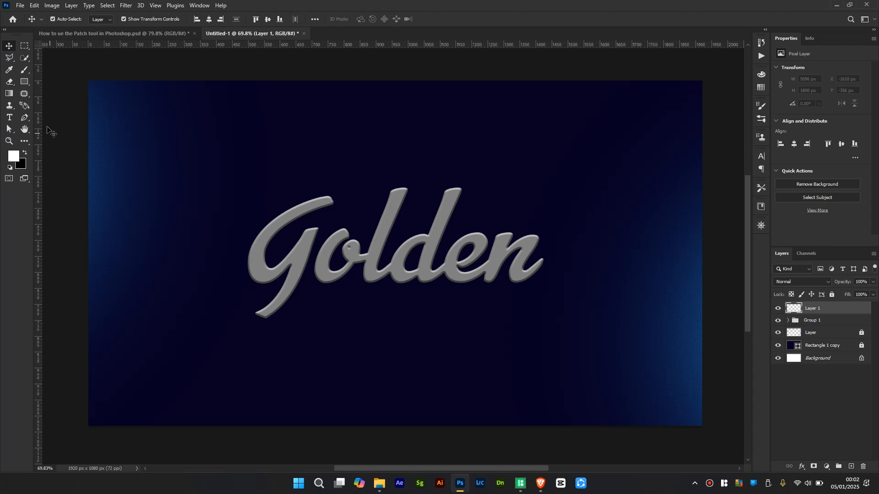
left_click(22, 45)
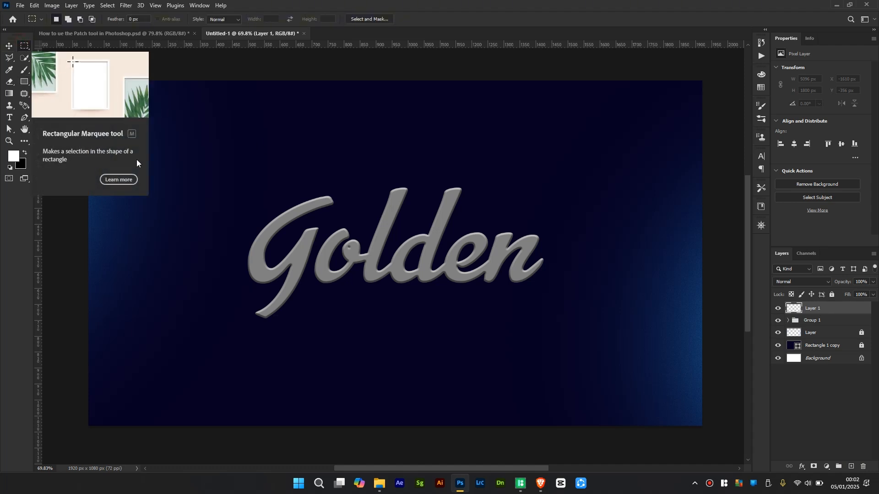
mouse_move(219, 179)
left_mouse_down()
mouse_move(355, 308)
mouse_move(577, 327)
mouse_move(554, 325)
left_mouse_up()
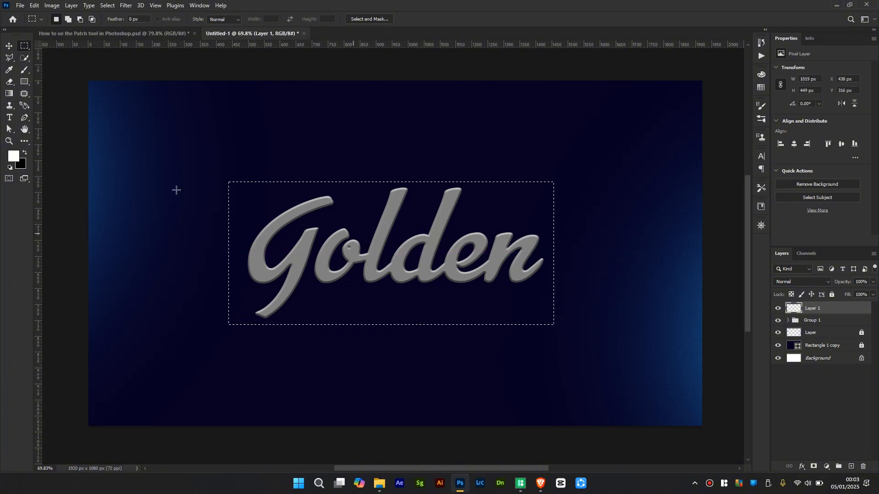
Fill the selection with the first Basics gradient preset, running vertically from white at the upper edge to black at the lower edge
left_click(9, 94)
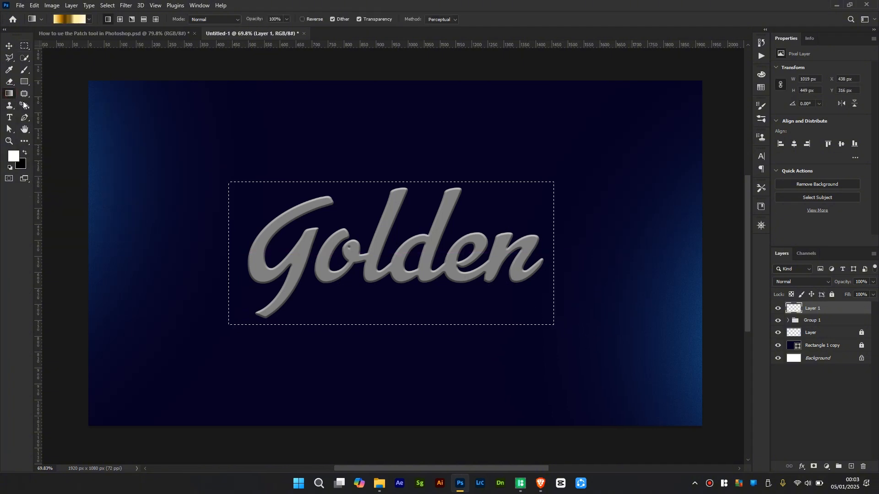
left_click(89, 19)
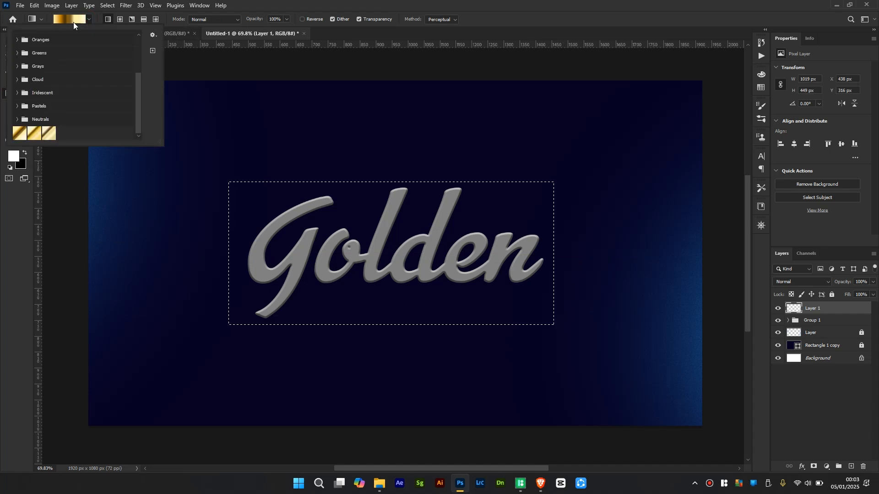
scroll(60, 66, "up", 5)
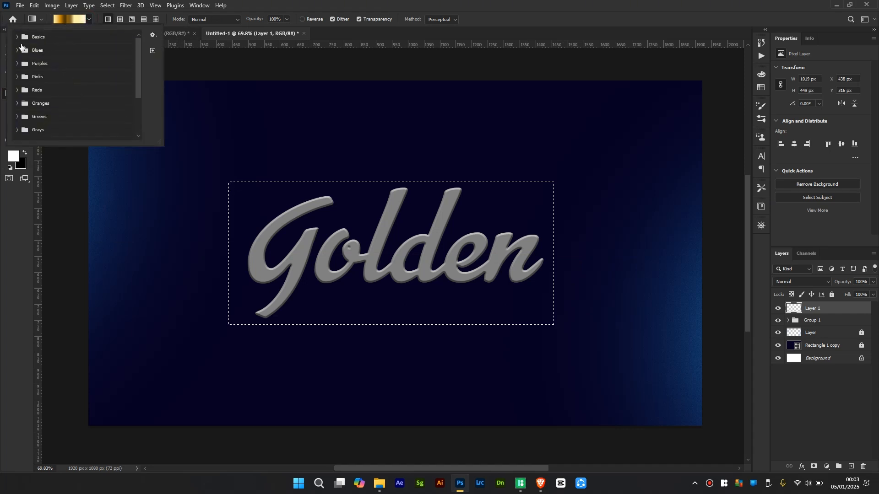
left_click(17, 37)
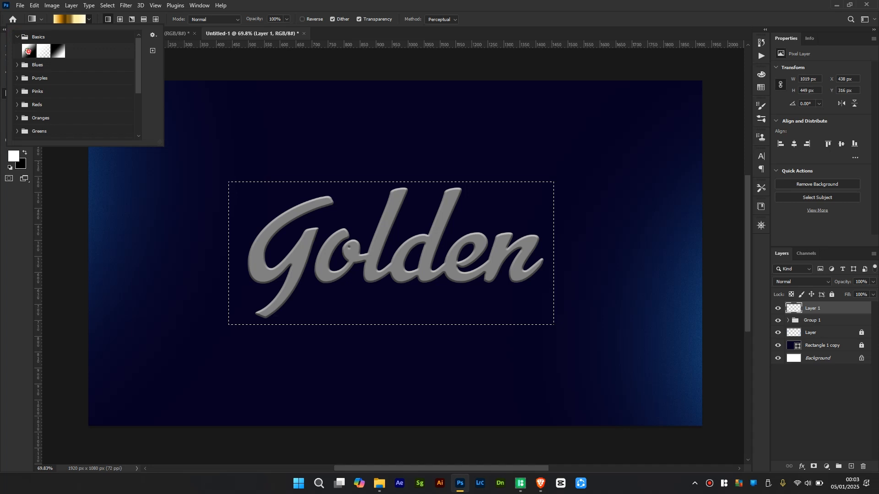
left_click(29, 51)
left_click(318, 276)
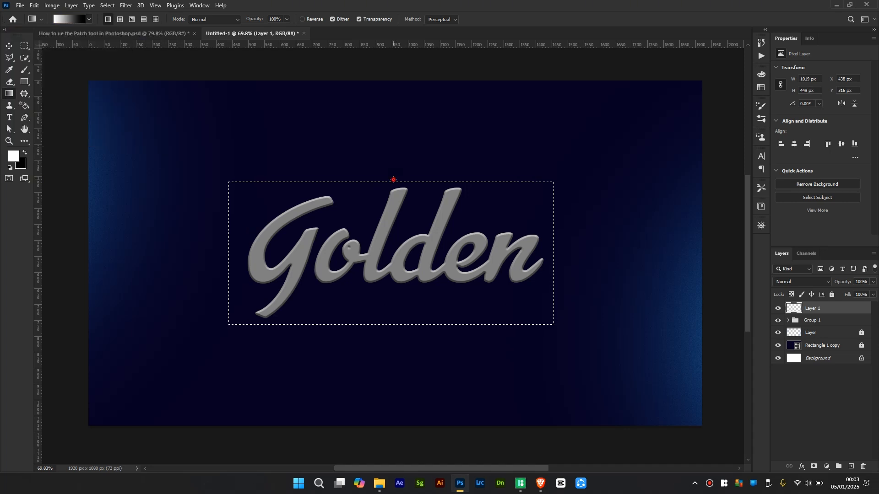
left_click_drag(393, 180, 396, 325)
Clear the rectangular selection and make the gradient layer, Layer 1, active with the Move tool
left_click(10, 46)
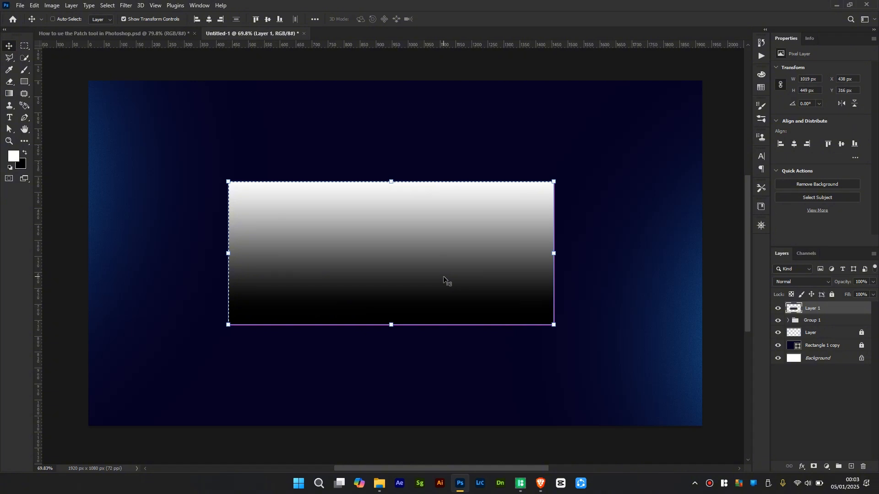
key("ctrl+d")
left_click(811, 313, "ctrl")
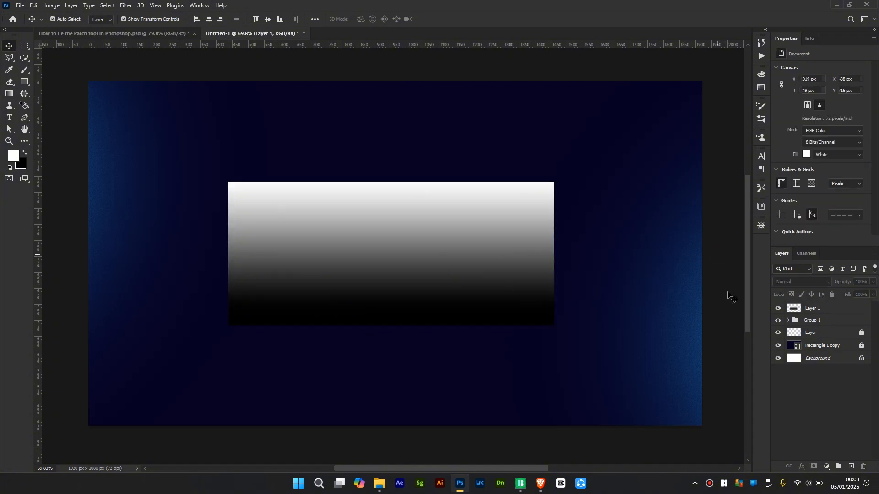
left_click(812, 310)
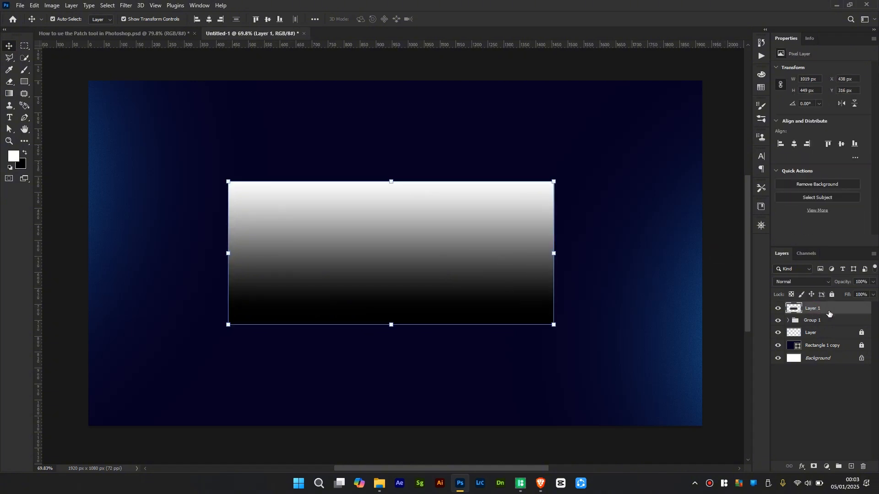
Clip the gradient layer, Layer 1, to the text group and set its blend mode to Overlay
right_click(829, 313)
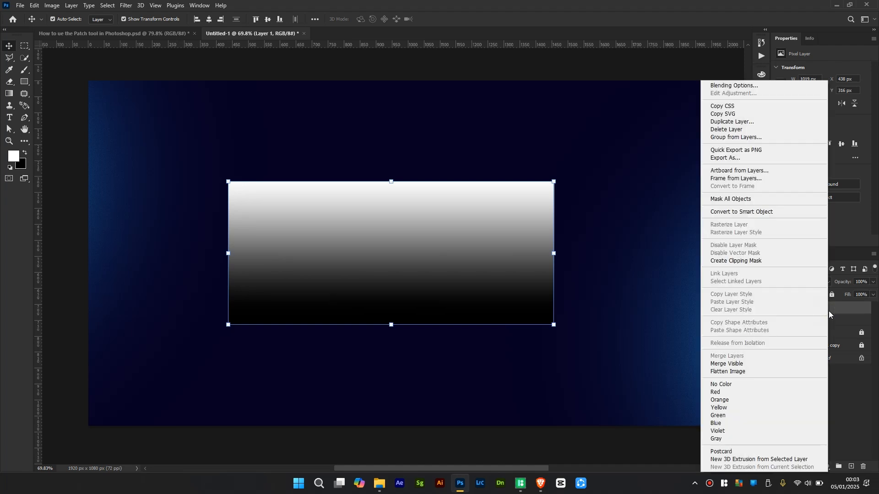
left_click(725, 263)
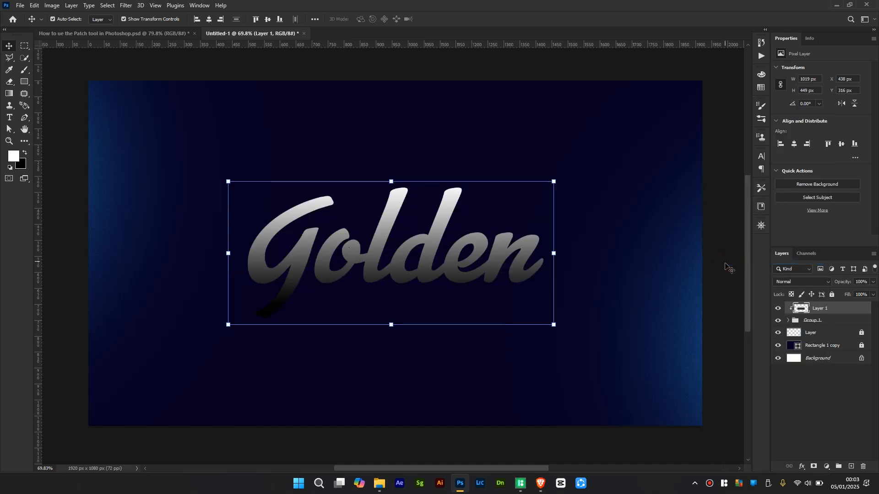
left_click(814, 285)
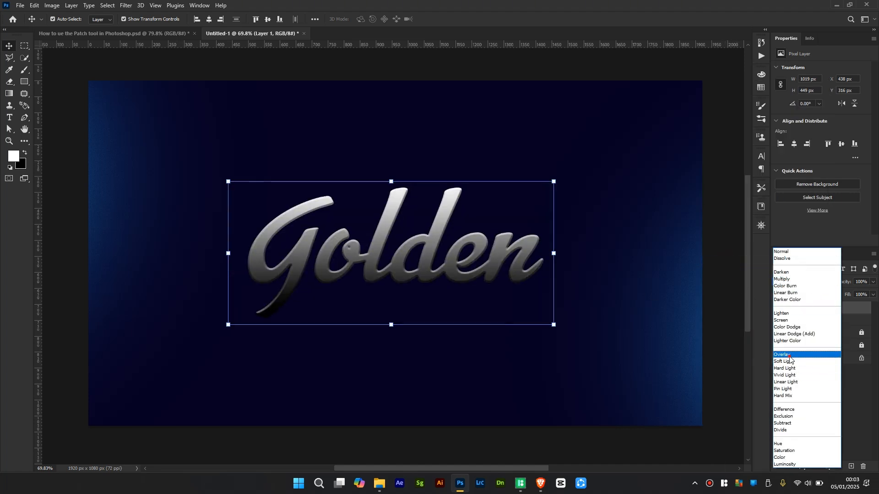
left_click(782, 355)
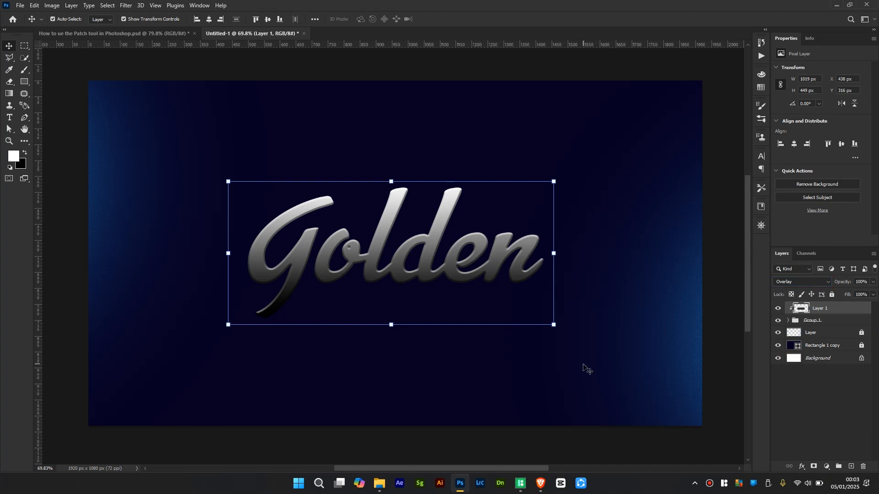
Add a Gradient Map adjustment layer above Layer 1 and clip it to the layers beneath
left_click(828, 467)
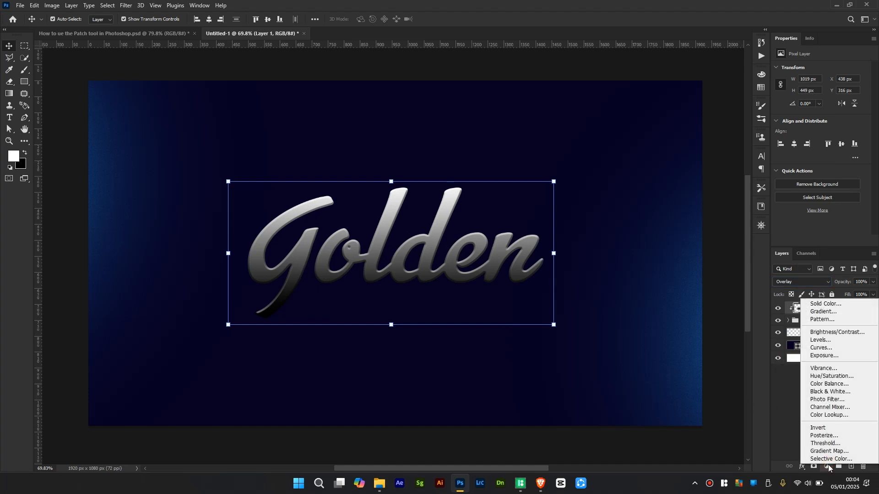
left_click(830, 452)
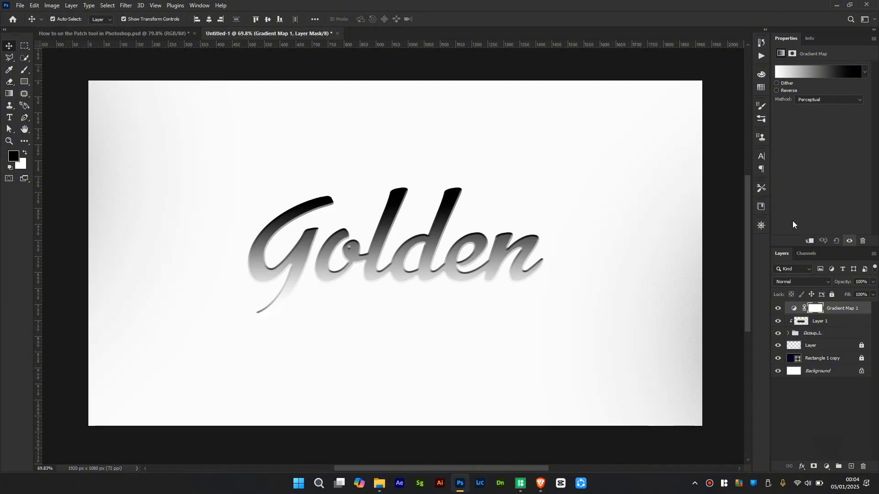
left_click_drag(821, 306, 839, 312)
left_click(839, 312, "alt")
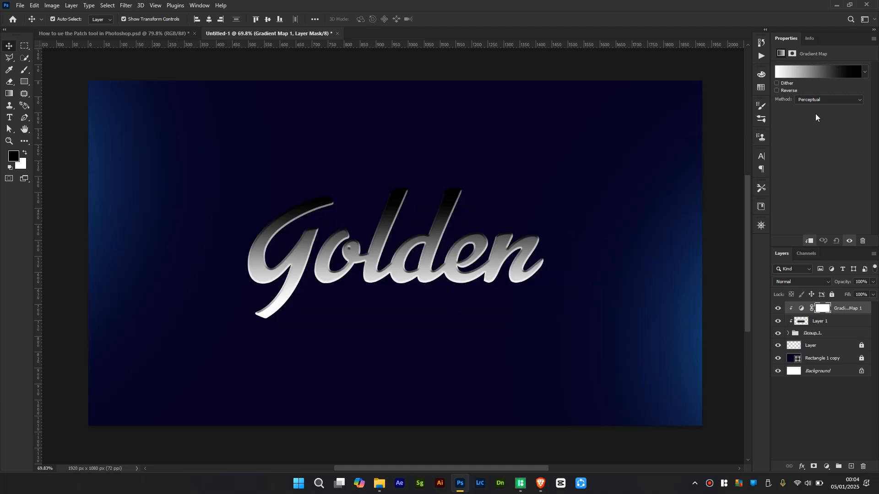
Open the Gradient Map's gradient for editing and recolour its starting white stop to pale cream fff0b6
left_click(818, 73)
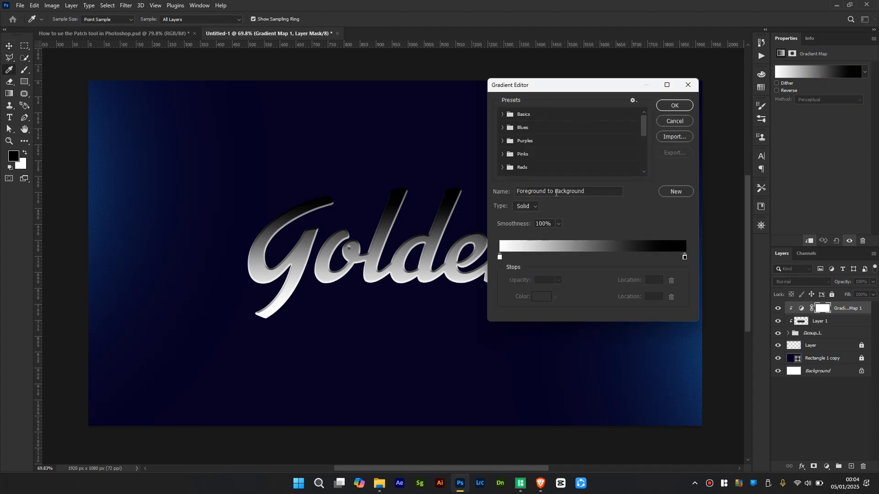
left_click(500, 257)
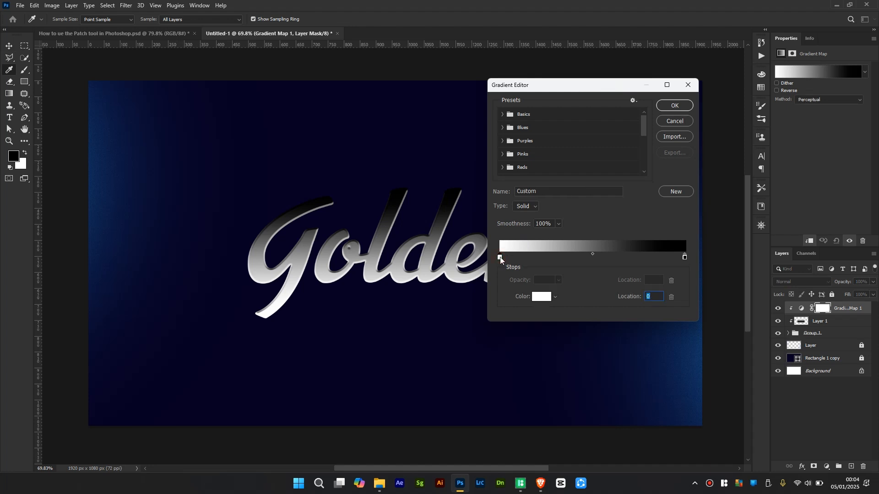
left_click(540, 297)
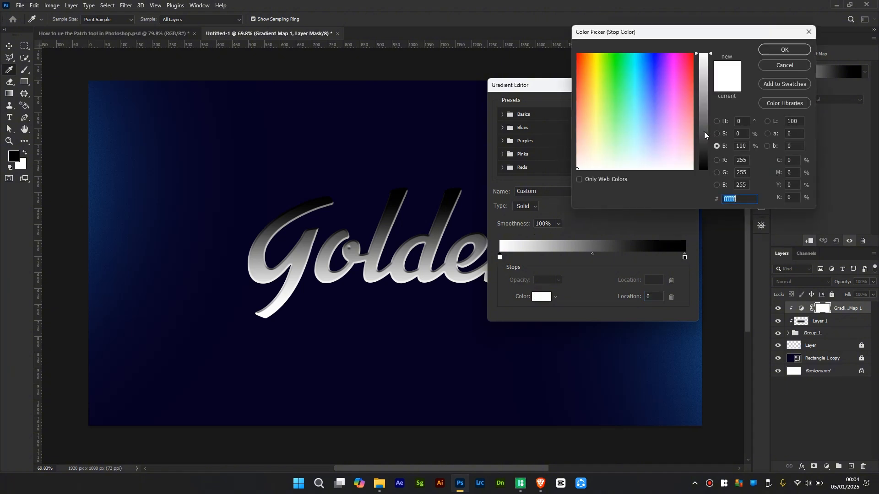
left_click(717, 121)
left_click(703, 151)
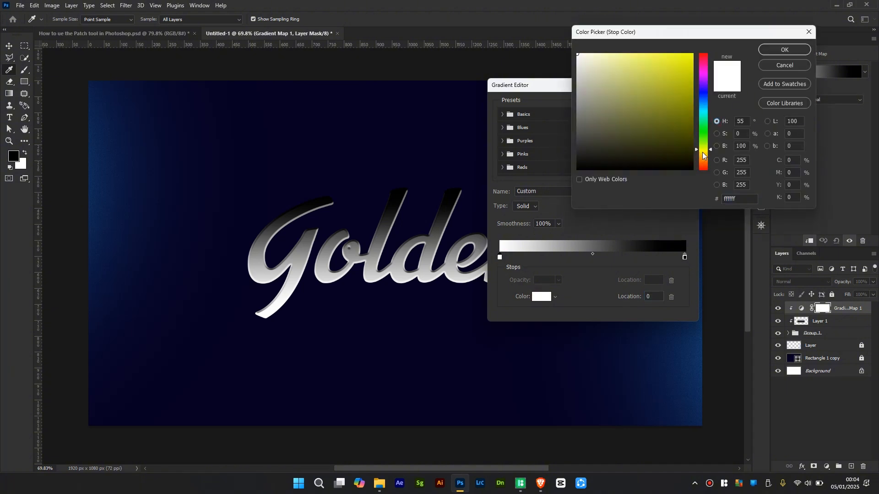
left_click_drag(703, 151, 704, 154)
mouse_move(593, 87)
left_mouse_down()
mouse_move(596, 51)
mouse_move(605, 51)
mouse_move(599, 59)
mouse_move(610, 53)
left_mouse_up()
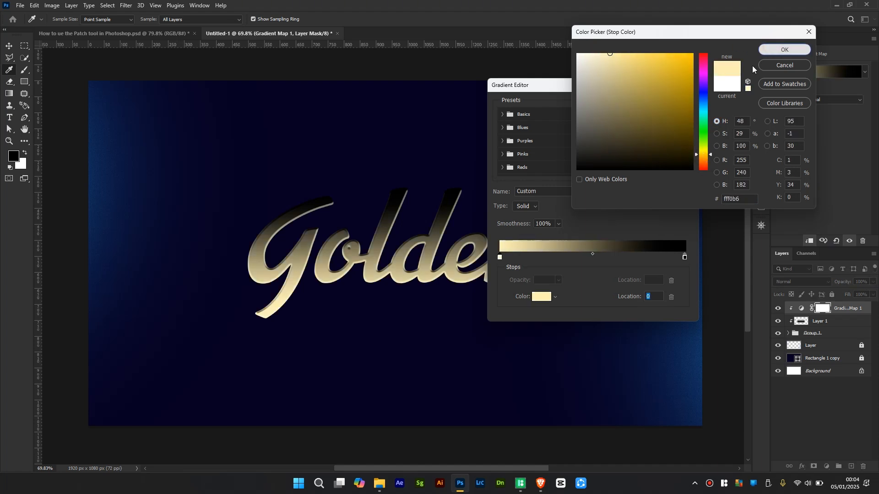
left_click(785, 49)
Add a colour stop at 16% of the gradient and set it to light gold f2db81
left_click(530, 259)
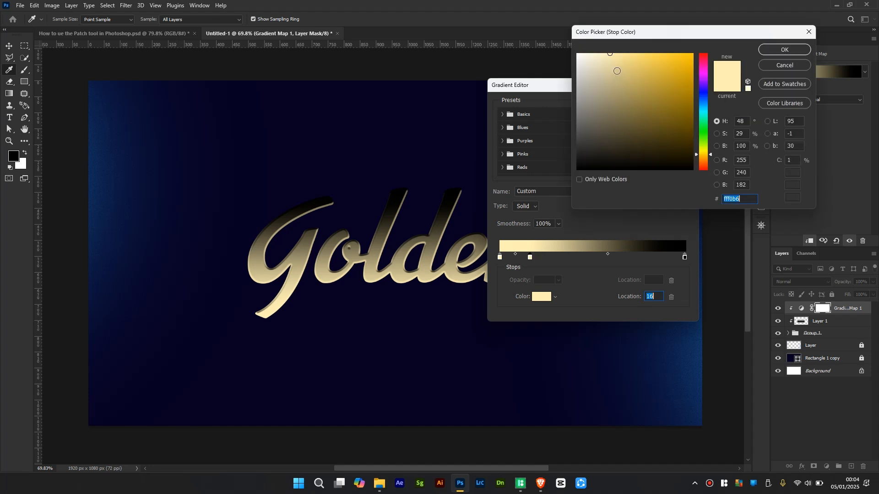
left_click_drag(620, 67, 632, 60)
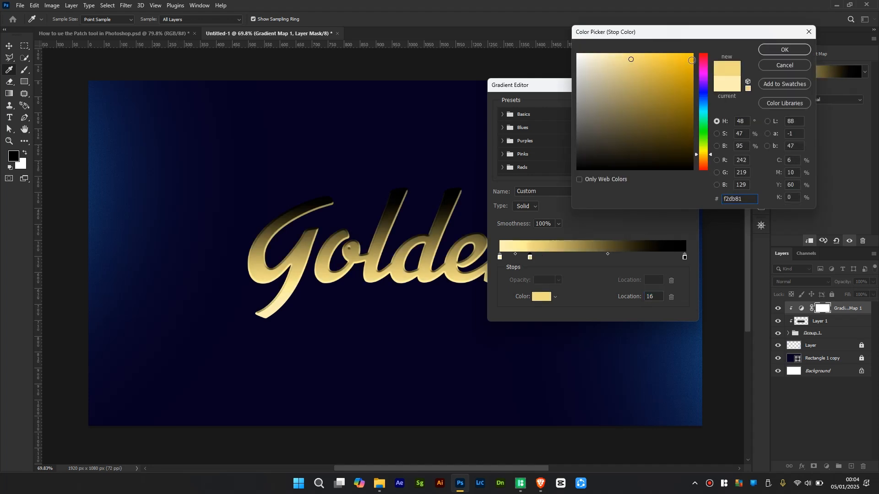
left_click(784, 49)
Add a colour stop at 25% of the gradient and set it to dark gold 63520d
left_click(546, 258)
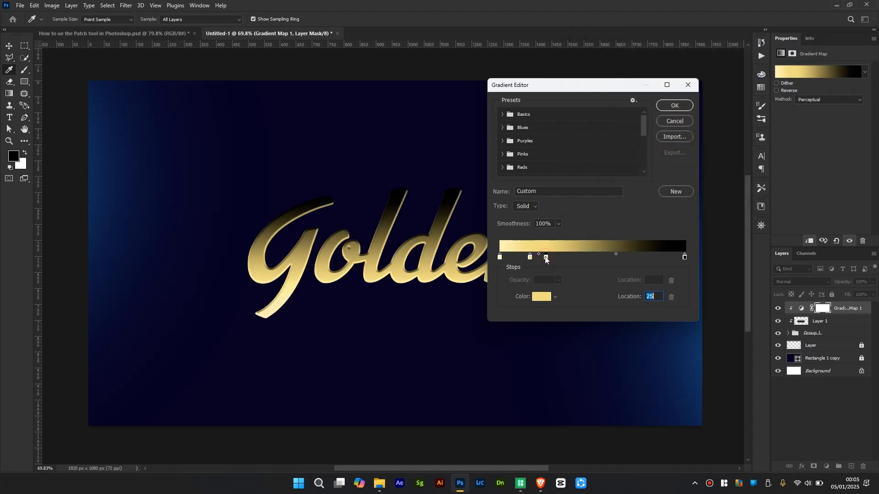
double_click(546, 258)
mouse_move(678, 124)
left_mouse_down()
mouse_move(678, 133)
mouse_move(670, 125)
left_mouse_up()
left_click(706, 152)
left_click_drag(706, 152, 703, 155)
left_click_drag(670, 125, 678, 124)
left_click(774, 50)
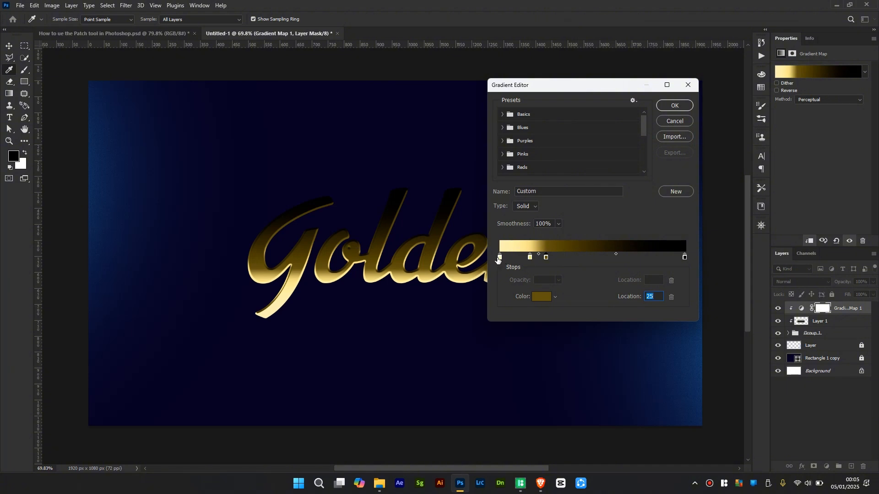
Replace the black end stop with the pale cream colour and add a darker brown stop, 4d400b, at 31%
left_click(500, 257)
left_click_drag(601, 258, 685, 259)
left_click(559, 256)
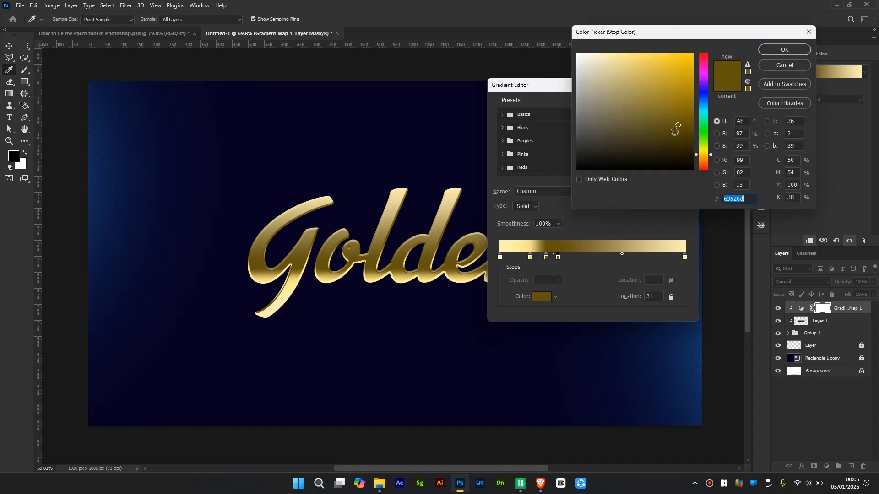
left_click(678, 140)
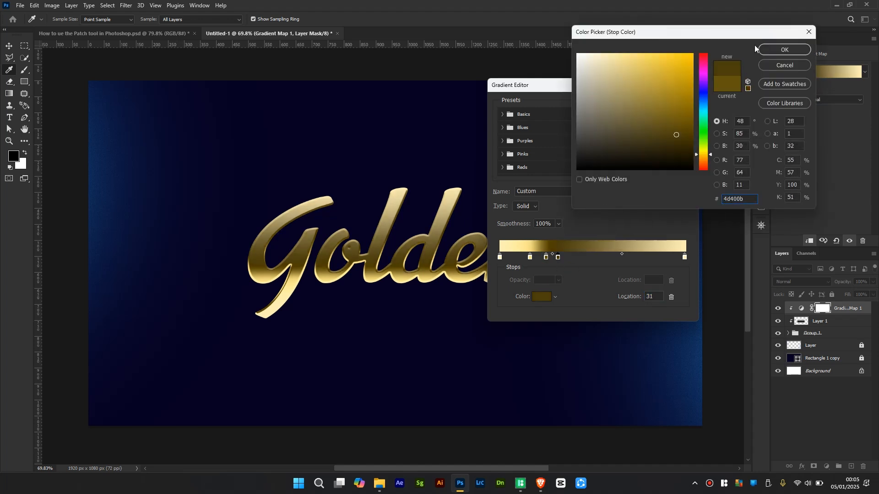
left_click(785, 50)
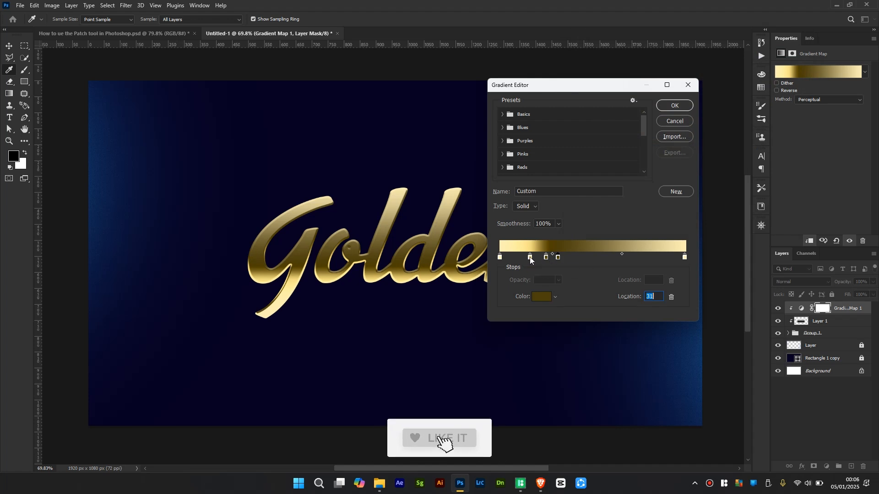
Copy the light gold stop at 16% to 42% and recolour the copy to a more saturated gold
left_click_drag(529, 257, 575, 262)
double_click(577, 257)
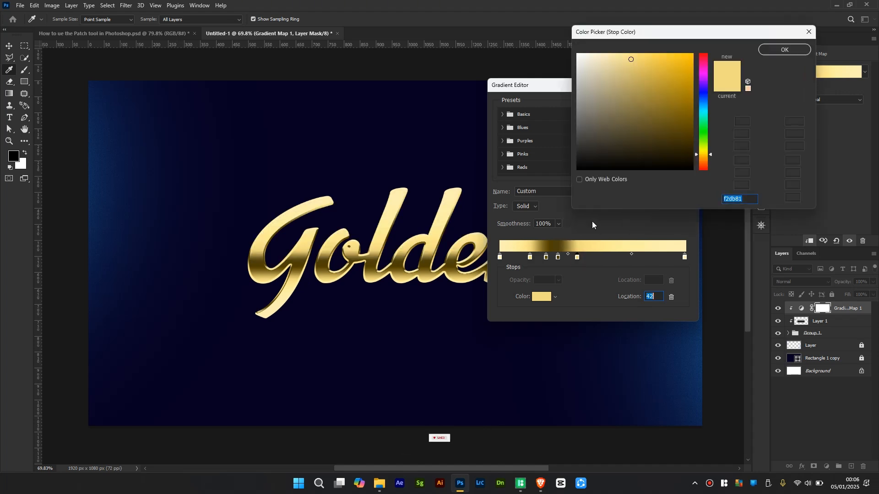
mouse_move(640, 61)
left_mouse_down()
mouse_move(658, 56)
mouse_move(644, 61)
left_mouse_up()
left_click(785, 49)
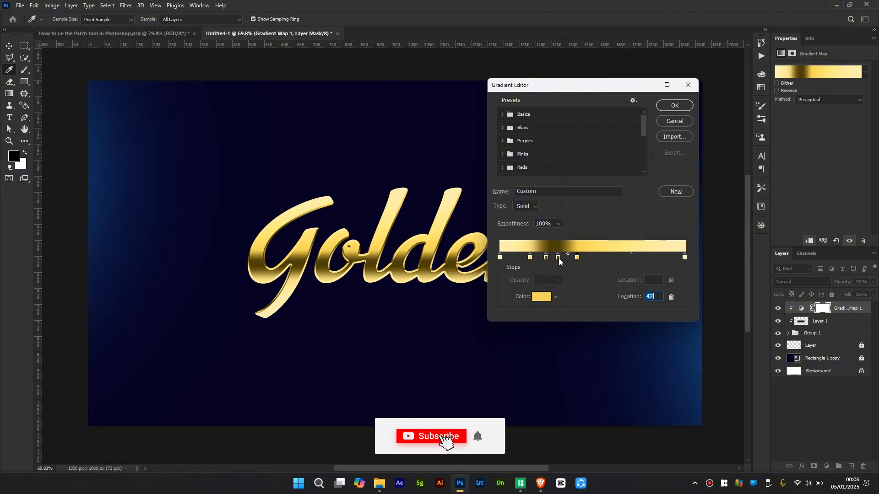
Move the darkest brown stop to 33% and recolour it to a slightly lighter brown gold
left_click_drag(558, 257, 561, 257)
left_click(543, 298)
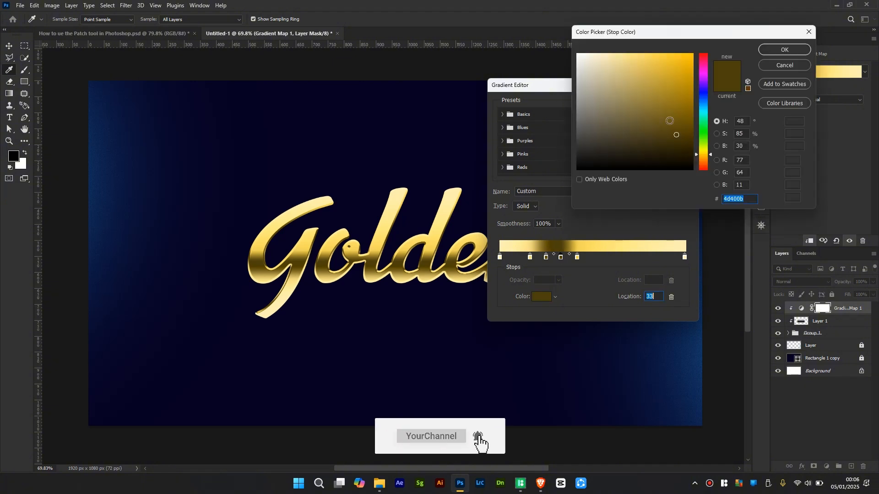
left_click(665, 113)
left_click(785, 49)
Shift the light gold stop at 16% slightly towards the start, and add a cream stop at 65% and a gold stop at 82%
left_click(530, 257)
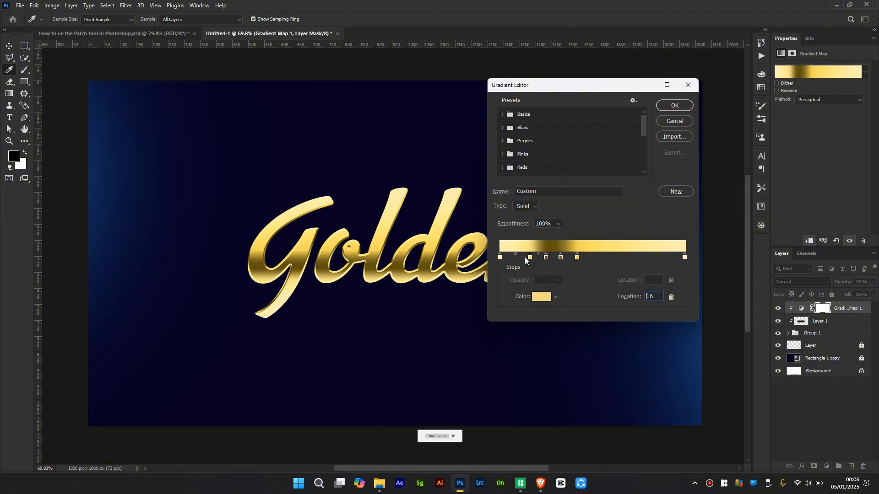
left_click_drag(531, 257, 524, 258)
left_click(621, 257)
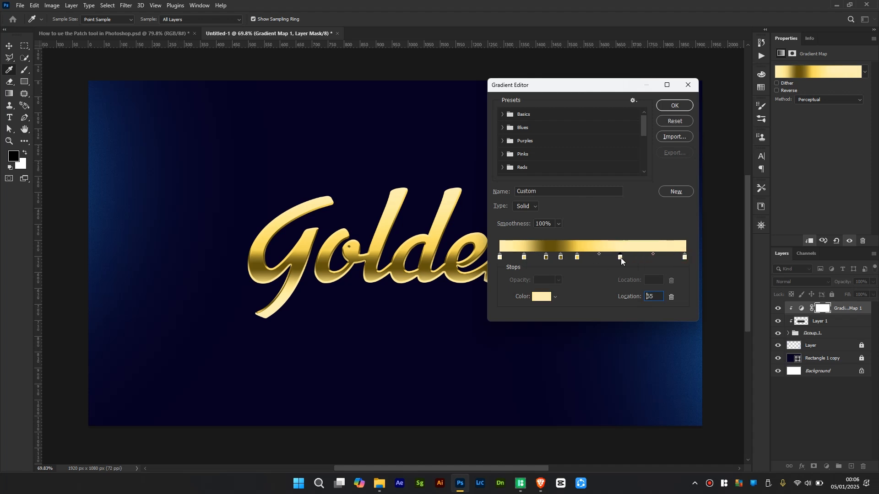
left_click(652, 258)
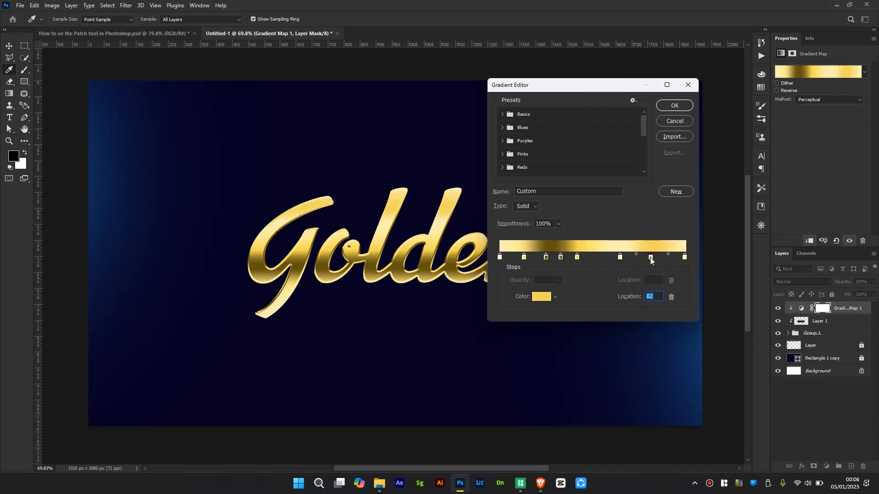
Recolour the cream stop at 65% to the paler cream fff6d1
double_click(620, 257)
left_click(598, 54)
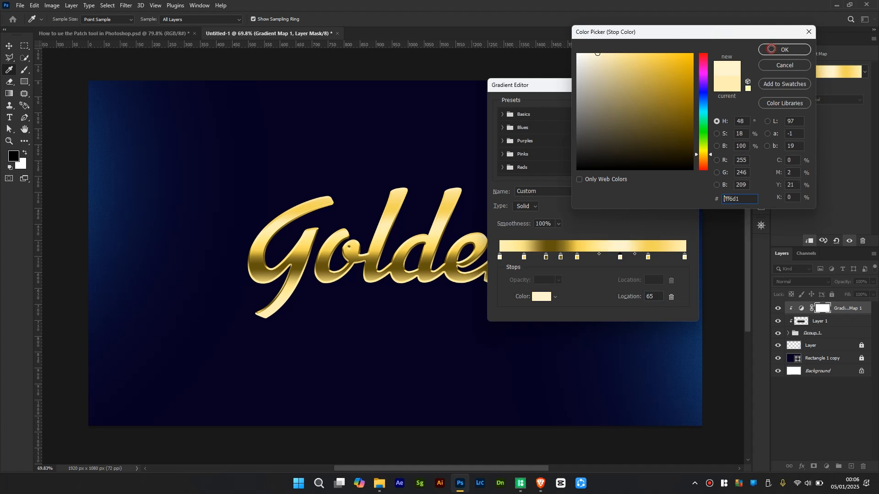
left_click(772, 49)
Move the gold stop near the gradient's end to 83% and recolour it to a slightly muted gold
left_click(655, 257)
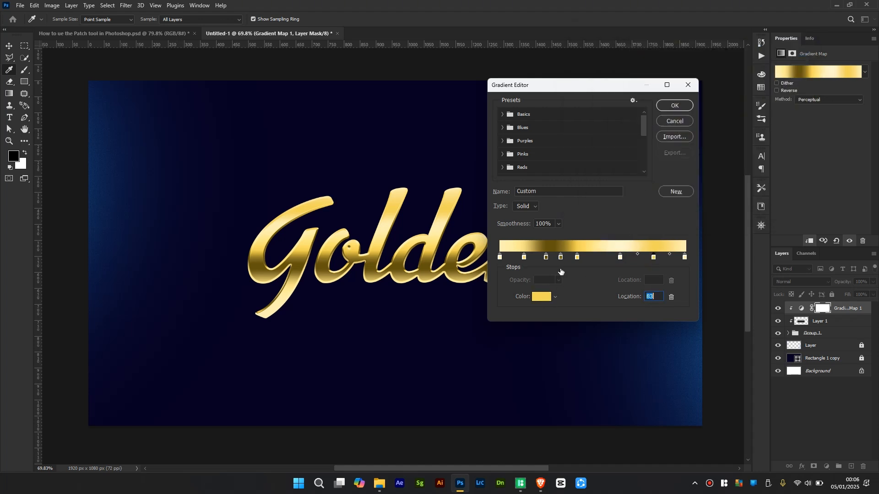
left_click(542, 296)
left_click(717, 134)
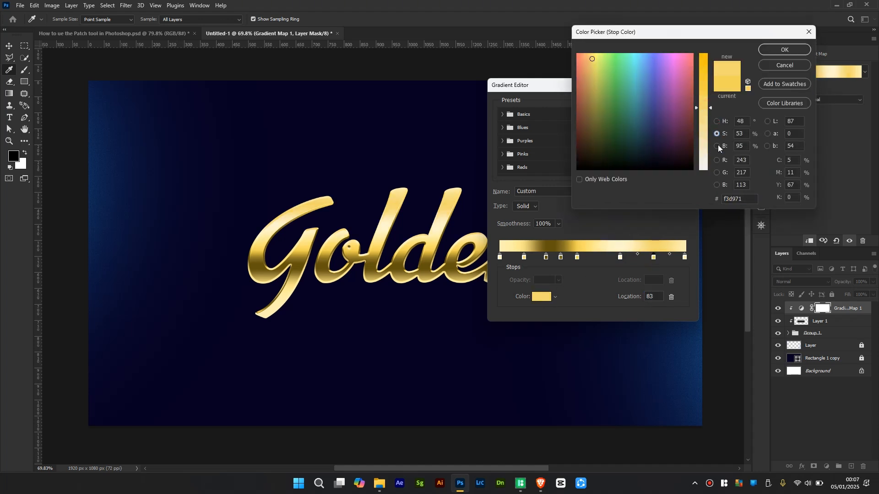
left_click(717, 146)
left_click(773, 49)
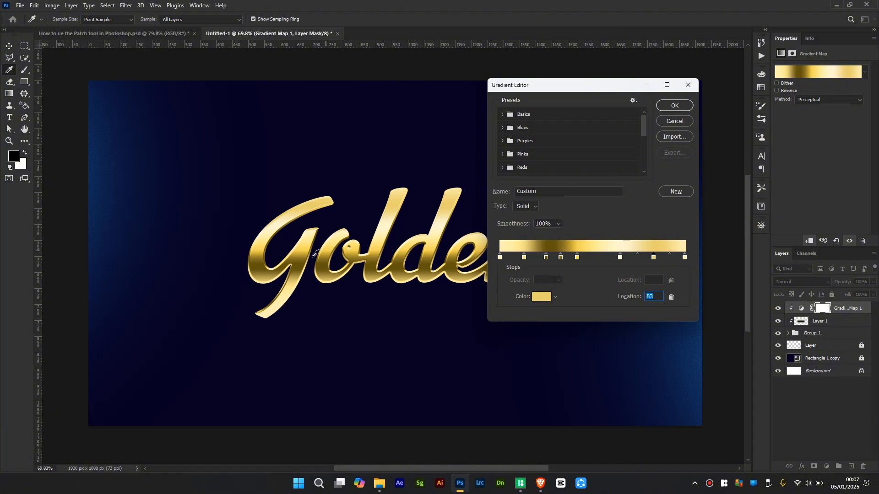
Name the edited gradient Gold and save it as a new preset
left_click(555, 192)
double_click(555, 192)
type("Gold")
left_click(676, 192)
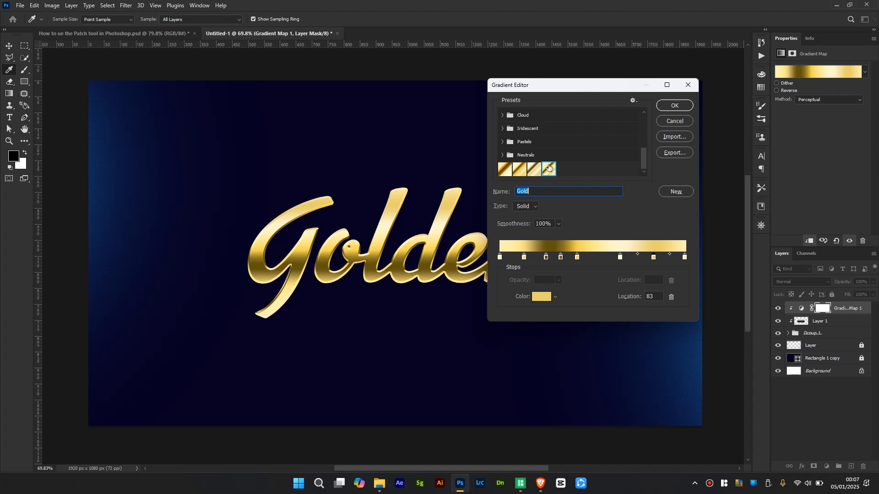
Apply the existing Gold Gradient preset to the Gradient Map and accept the gradient
left_click(505, 173)
left_click(519, 171)
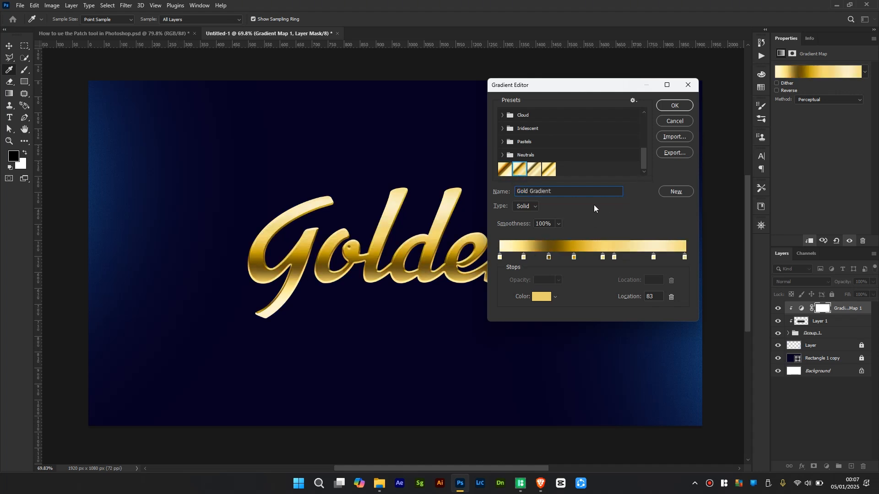
left_click(671, 106)
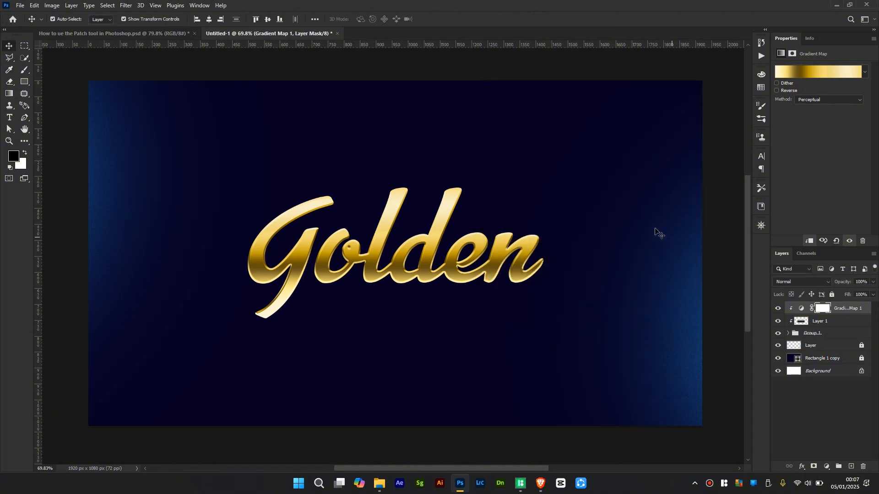
Add an Inner Shadow to the Golden text layer inside the group, with its size at 18 px
left_click(788, 334)
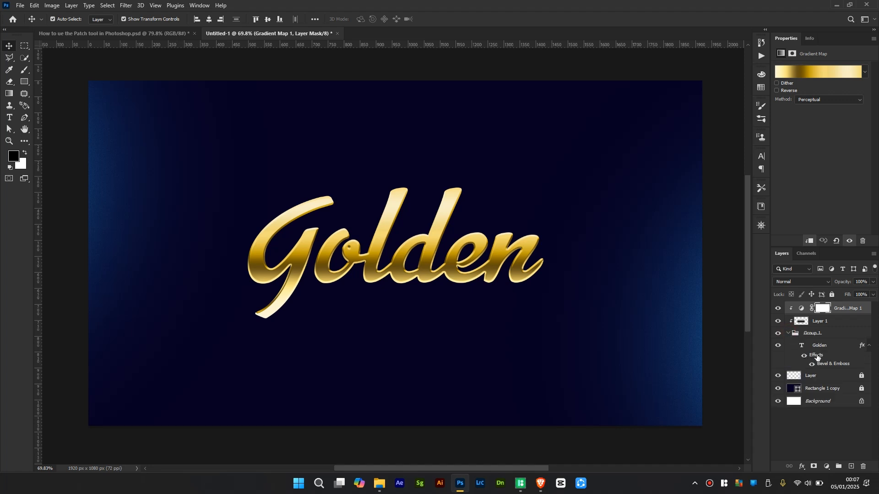
left_click(817, 357)
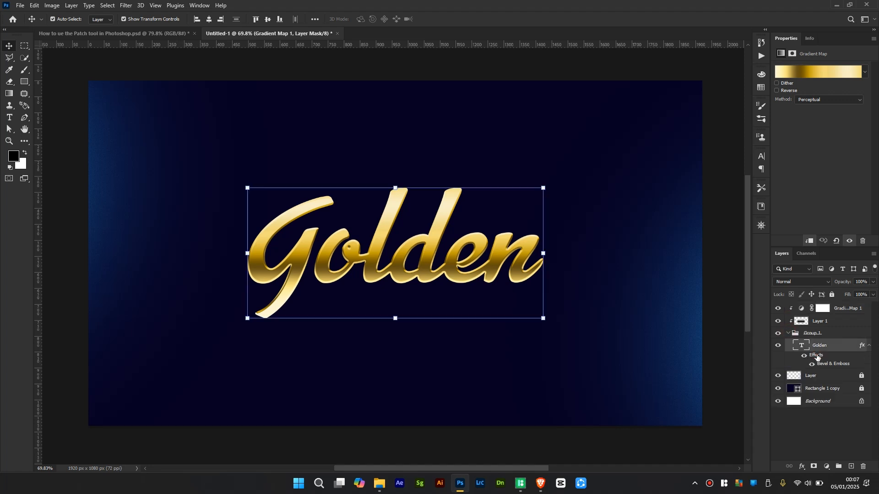
double_click(818, 357)
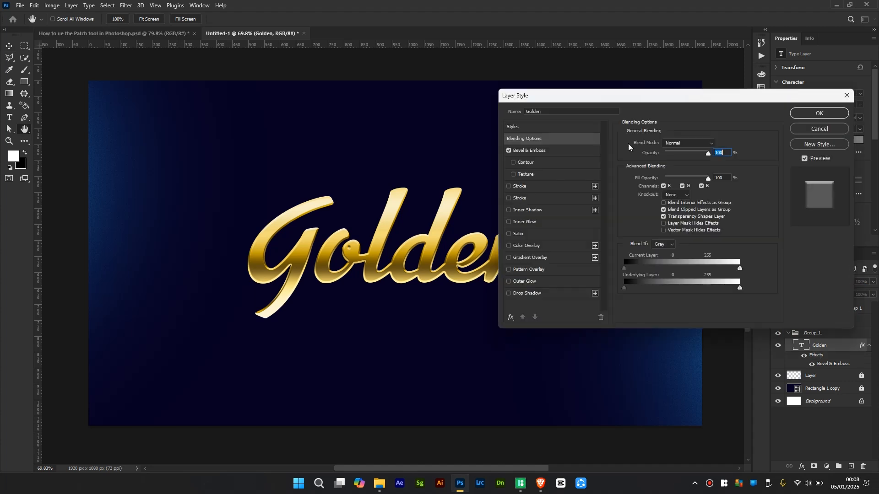
left_click(509, 211)
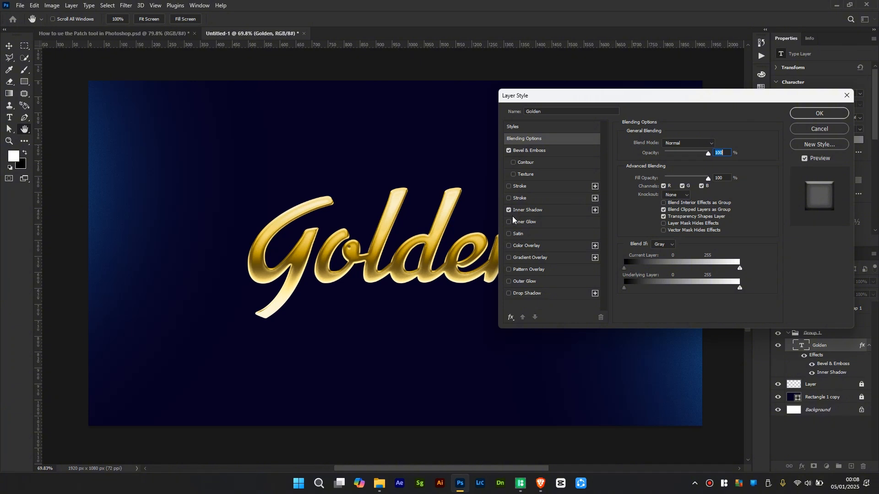
key("alt")
scroll(412, 233, "up", 3)
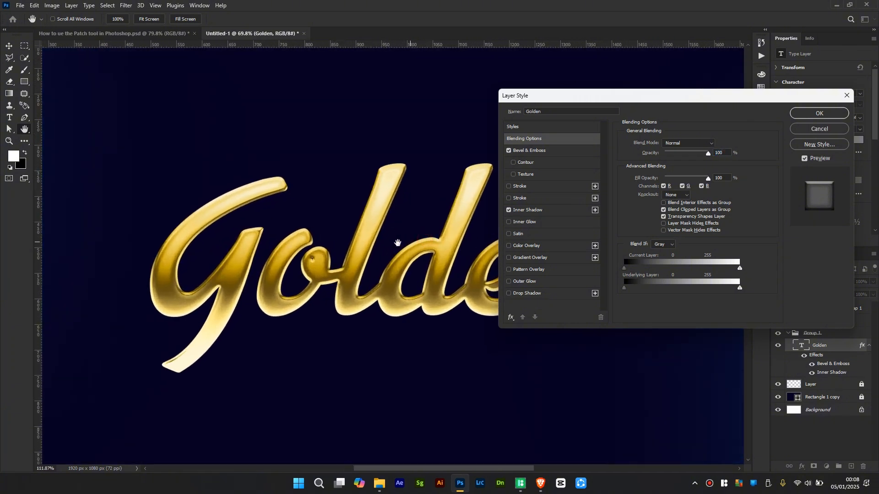
left_click(508, 211)
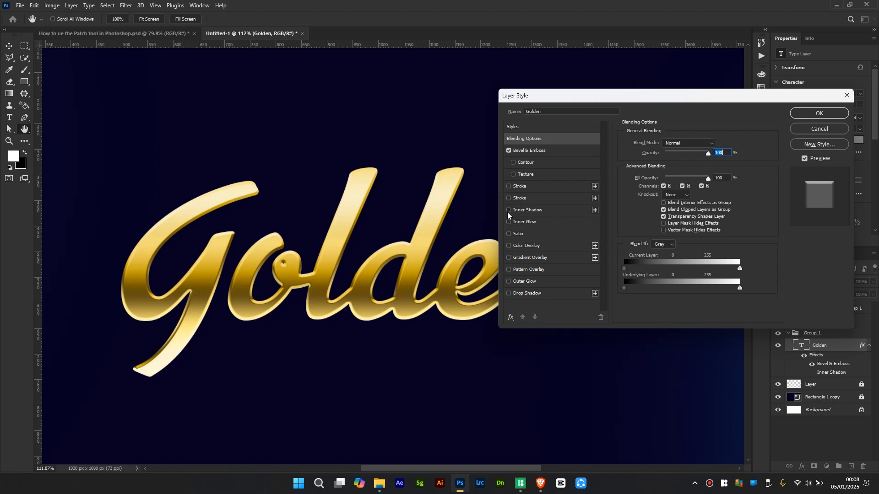
left_click(508, 212)
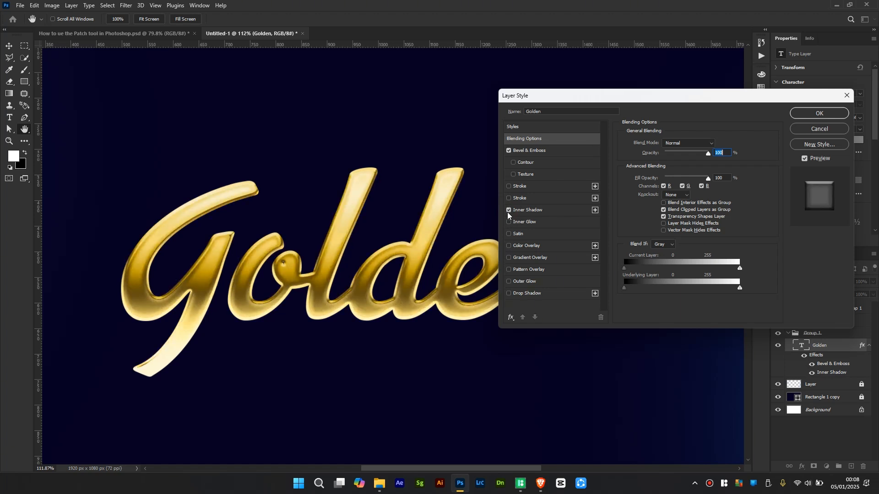
left_click(546, 211)
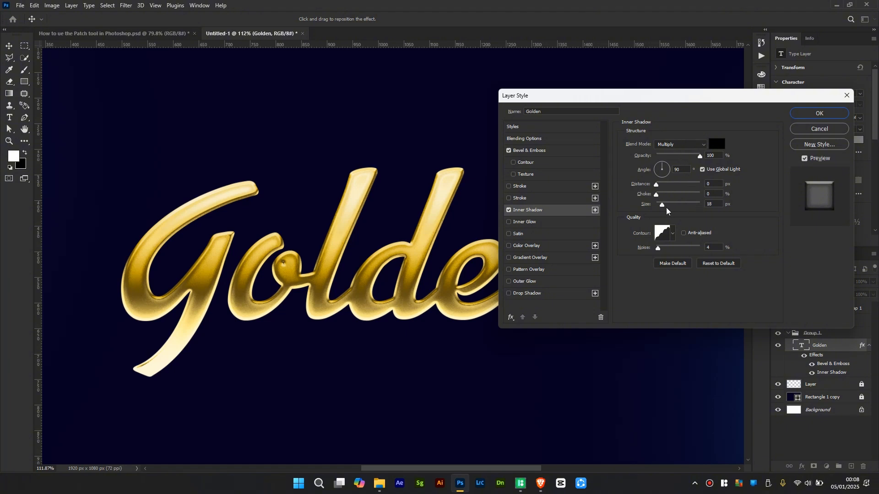
left_click_drag(662, 204, 663, 206)
Add a 2 px centred Stroke with a gold gradient fill to the Golden text and accept the layer style
left_click(508, 187)
left_click(523, 187)
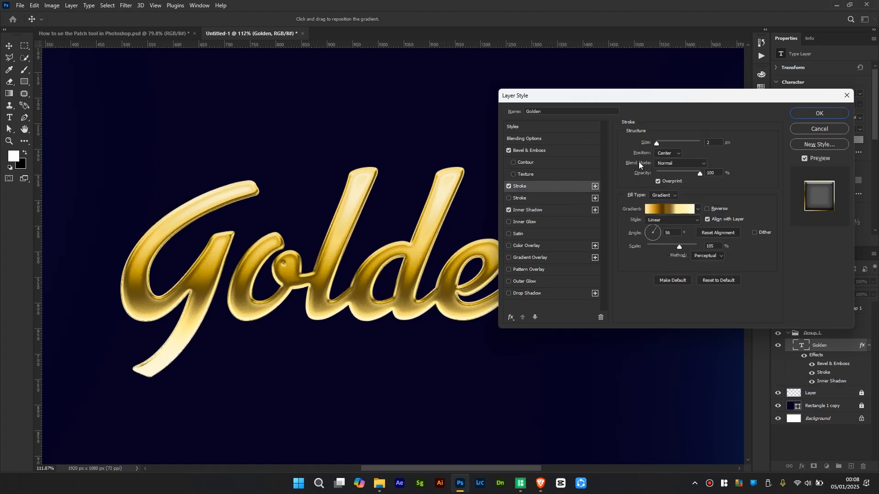
left_click(661, 196)
left_click(699, 209)
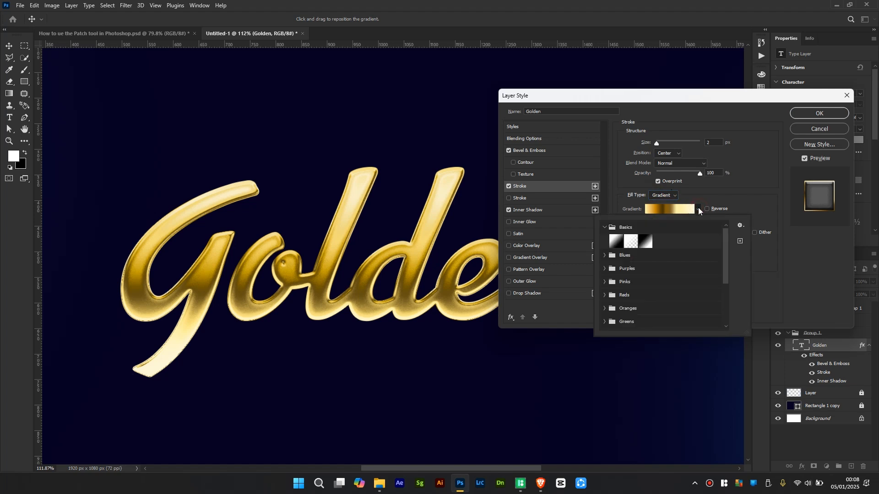
left_click(604, 229)
scroll(641, 284, "down", 5)
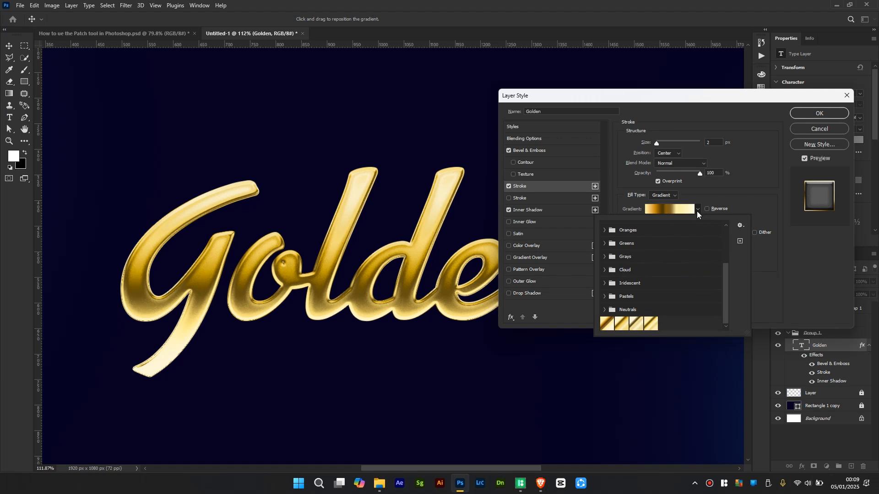
left_click(697, 209)
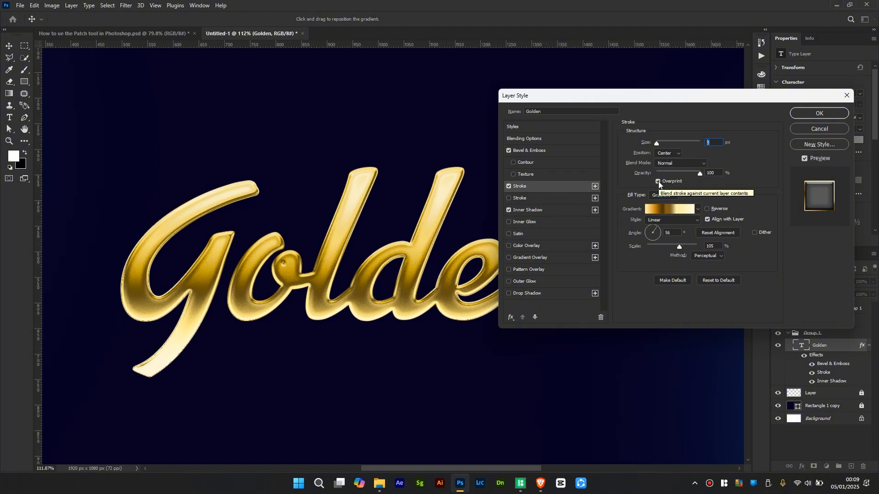
left_click(811, 114)
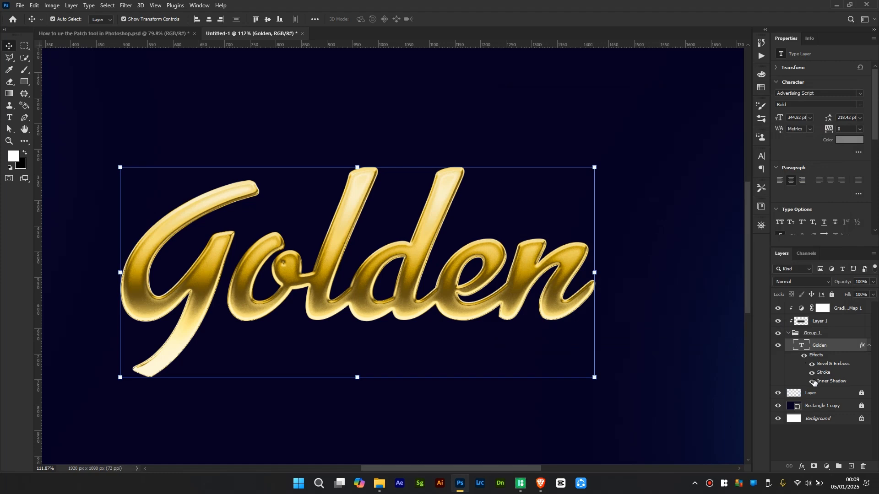
Create a new clipped layer above Layer 1 and fill it with the Clouds render filter
left_click(820, 322)
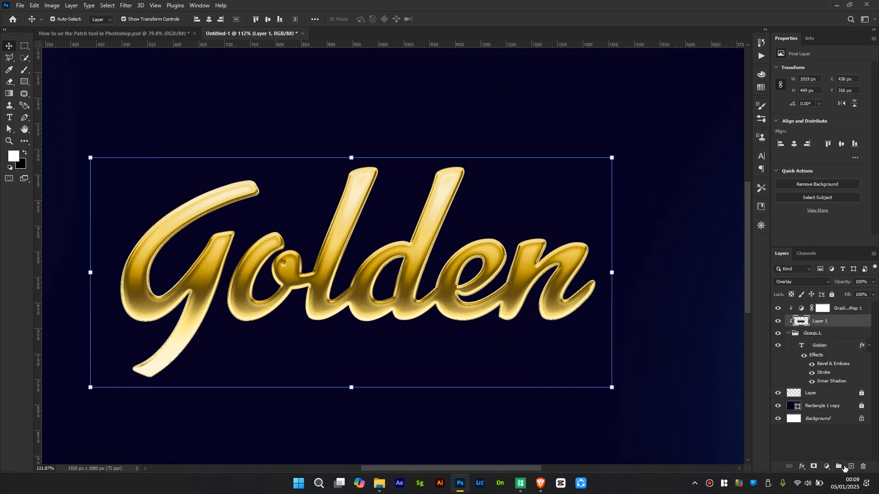
left_click(852, 467)
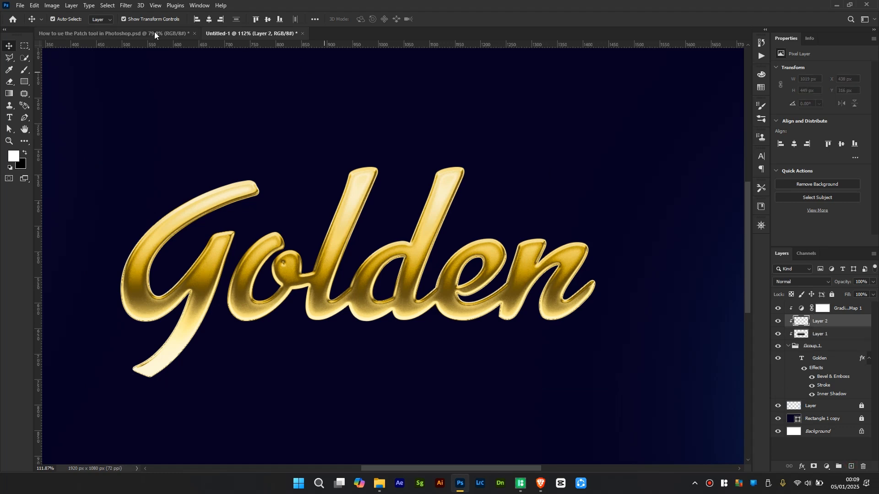
left_click(128, 5)
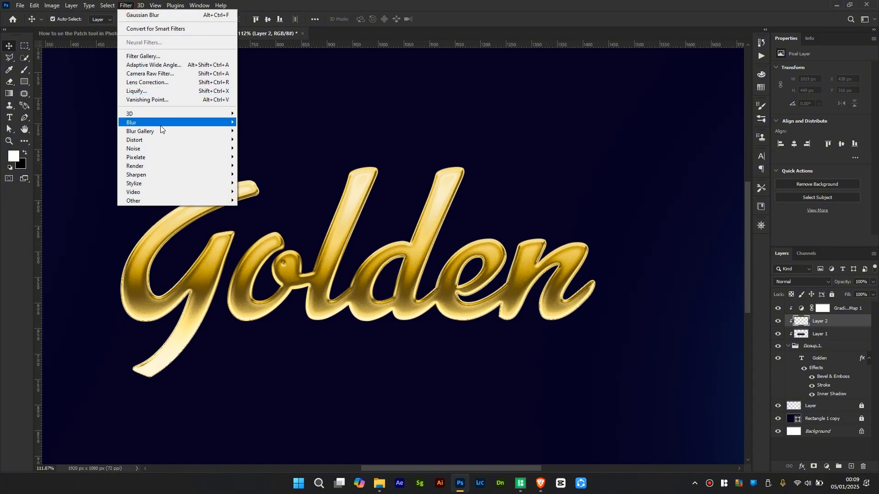
mouse_move(153, 158)
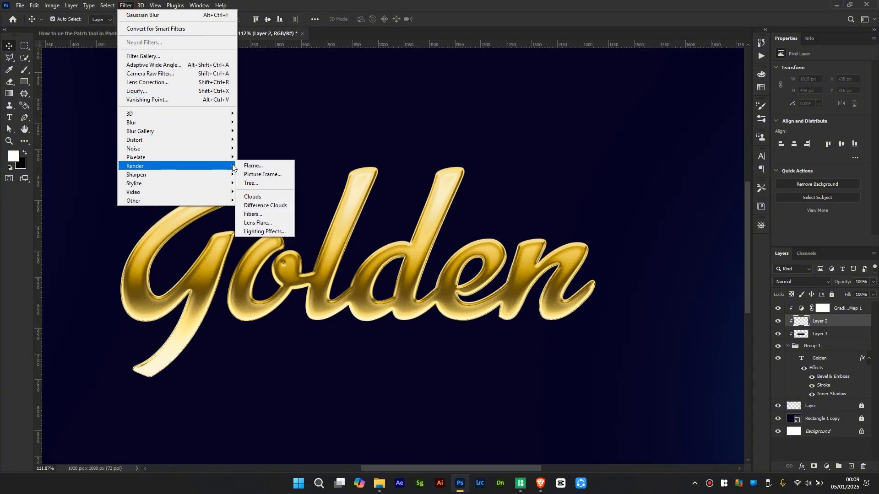
left_click(259, 198)
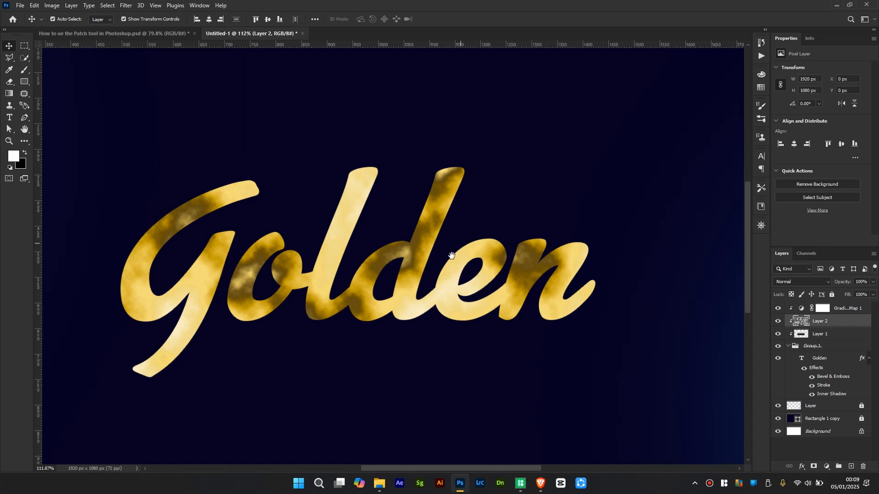
Scale the clouds layer down around its centre to about 1024 × 576 px so it just surrounds the word
scroll(434, 248, "down", 2)
scroll(434, 248, "up", 1)
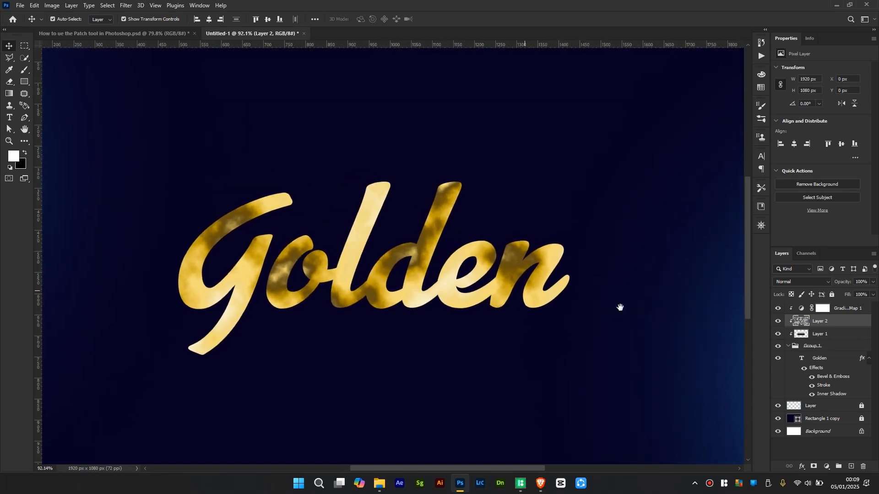
scroll(564, 286, "down", 2)
scroll(565, 286, "down", 2)
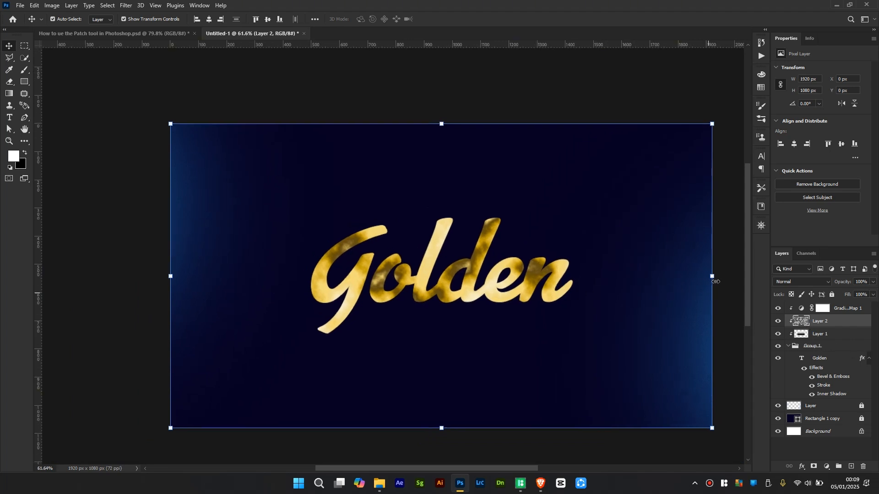
left_click_drag(712, 277, 586, 277)
key("Return")
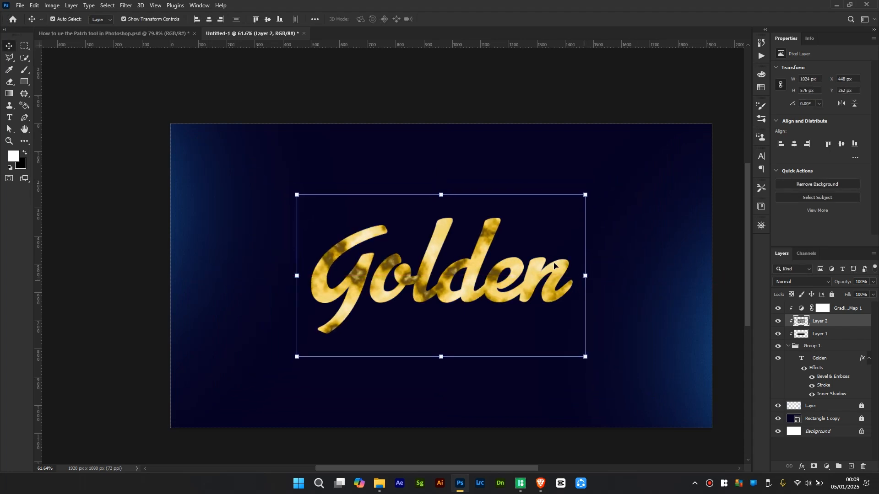
Soften the scaled clouds layer with a small-radius Gaussian Blur
left_click(127, 6)
mouse_move(158, 127)
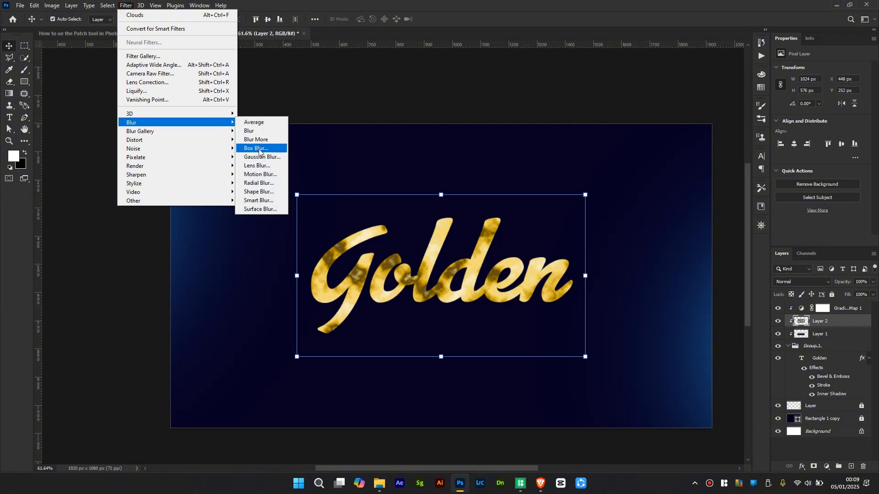
left_click(264, 157)
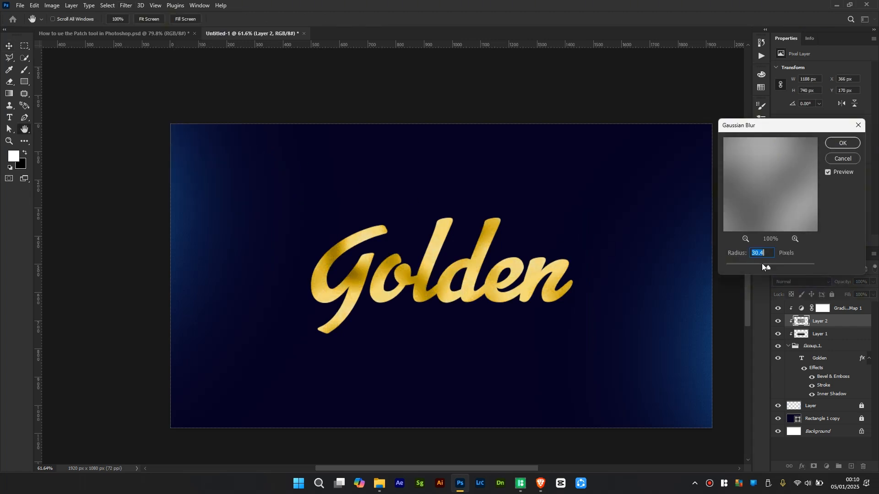
left_click_drag(757, 265, 755, 266)
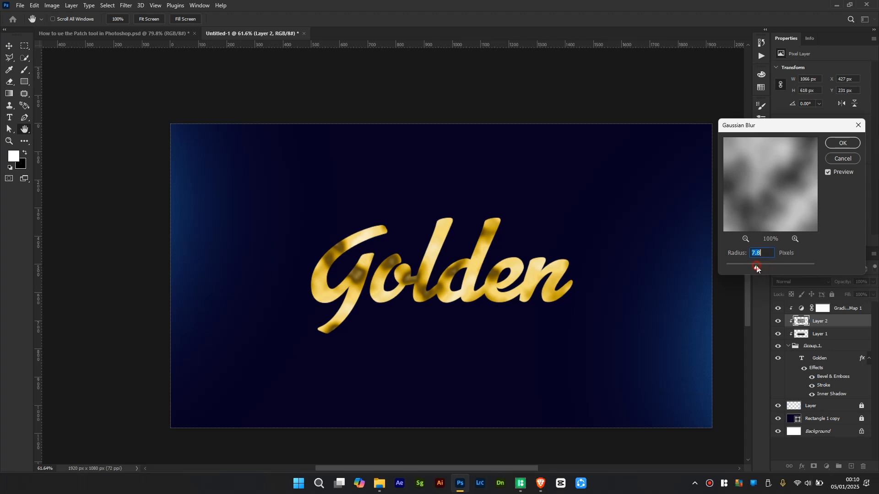
left_click_drag(758, 268, 754, 268)
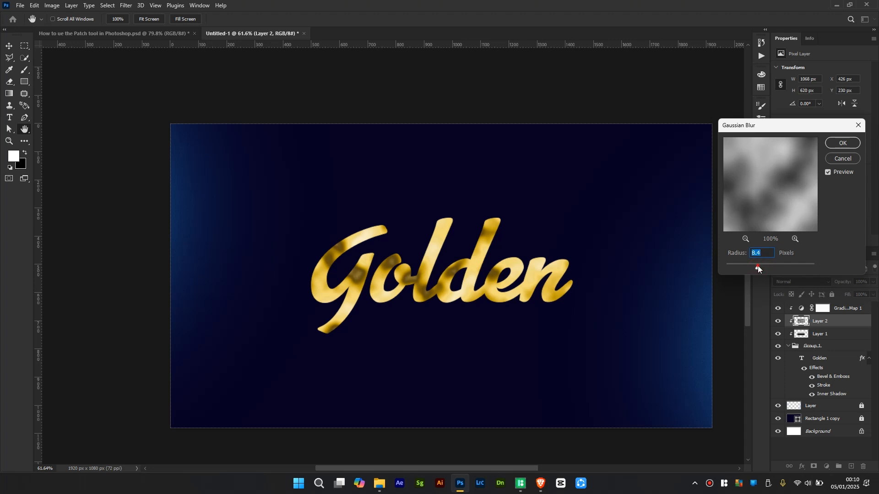
left_click(841, 144)
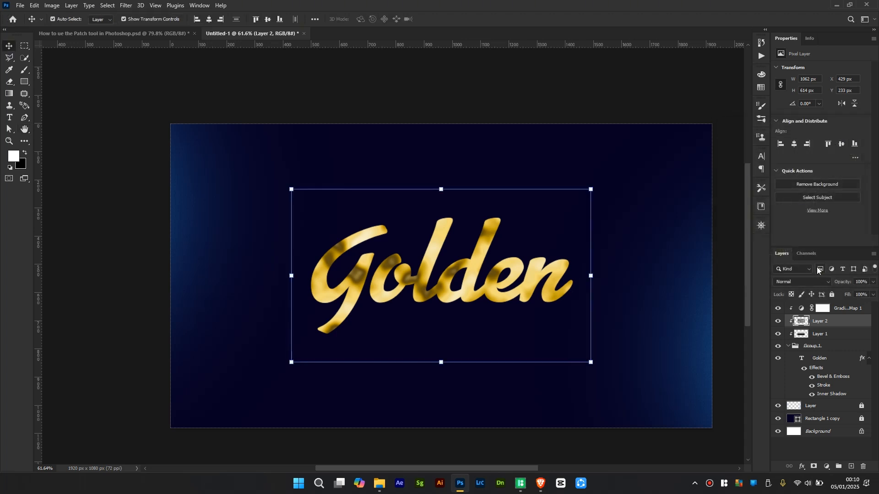
Lower the blurred clouds layer's opacity to 10%
left_click(875, 286)
left_click(870, 281)
key("ctrl+a")
type("10")
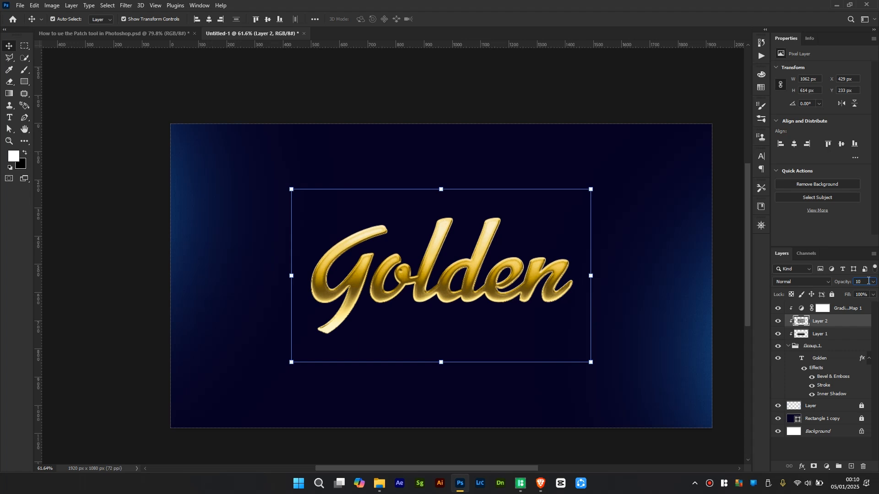
Compare the word with and without the clouds layer and examine the gold lettering up close
left_click(778, 322)
left_click(778, 323)
scroll(432, 274, "up", 3)
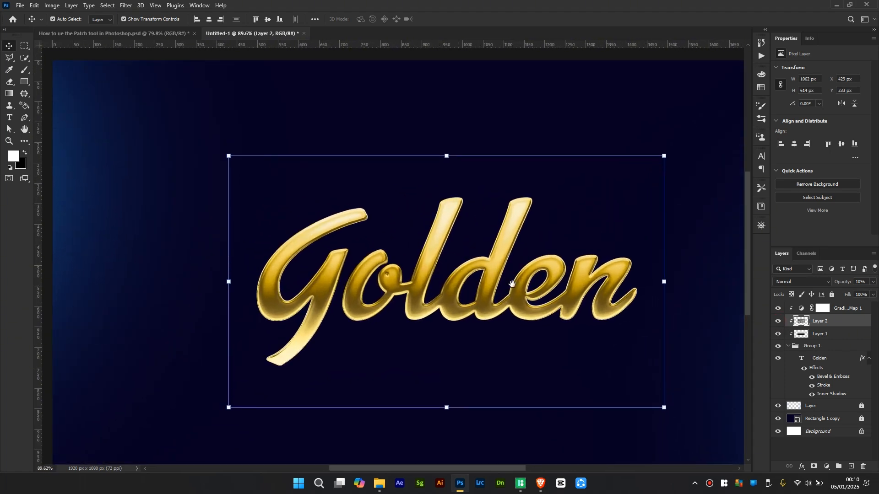
scroll(511, 284, "up", 1)
scroll(456, 273, "up", 2)
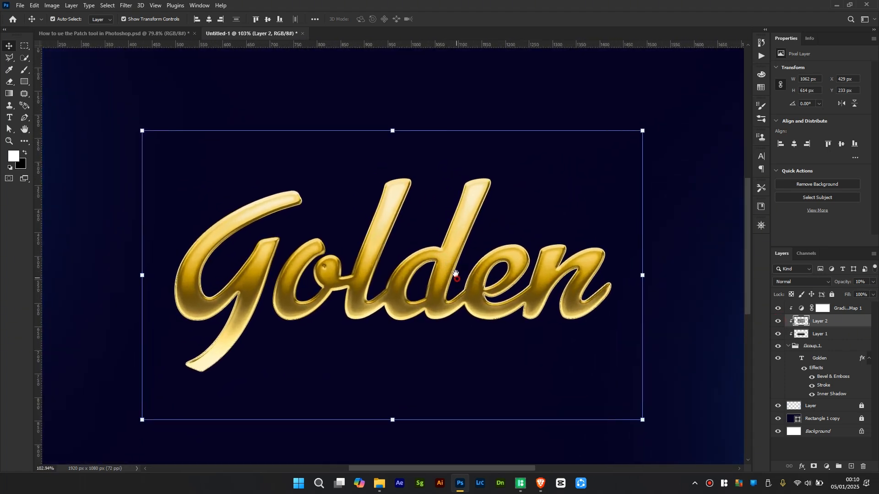
scroll(453, 270, "down", 1)
scroll(442, 250, "down", 3)
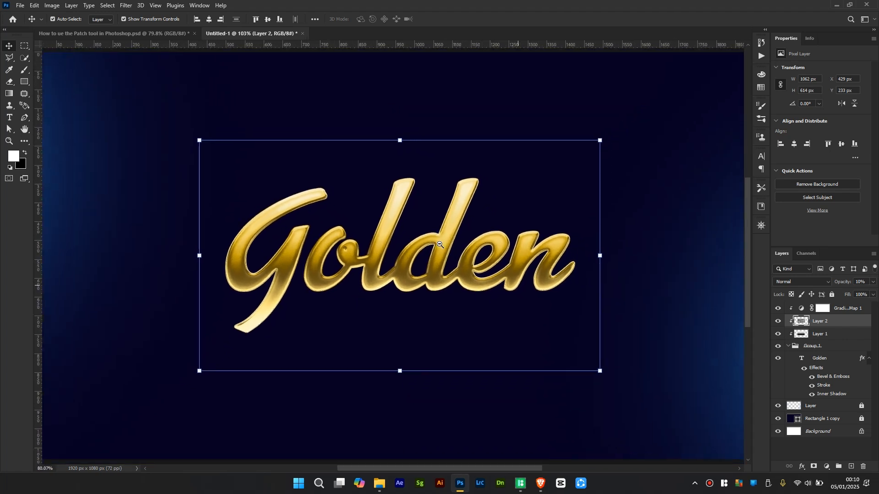
scroll(440, 245, "down", 1)
scroll(451, 251, "up", 4)
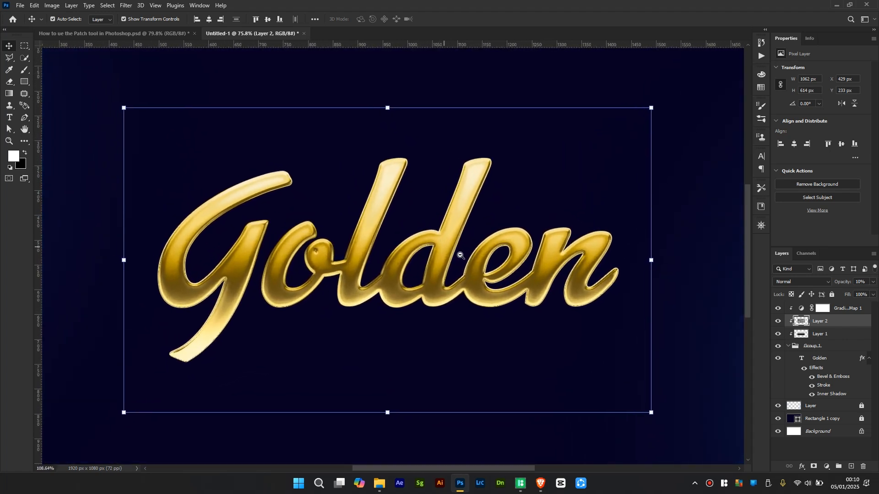
scroll(460, 255, "up", 1)
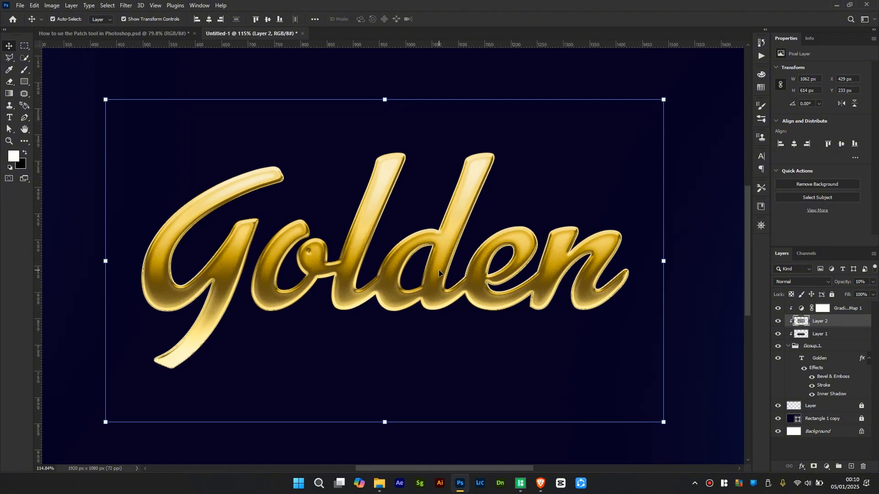
Add a small amount of noise to the Inner Shadow style of the "Golden" text layer
left_click(820, 371)
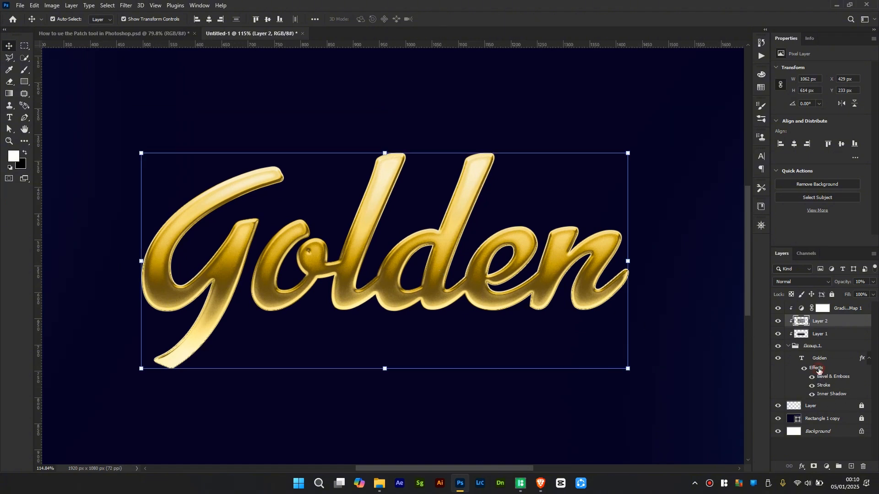
double_click(820, 371)
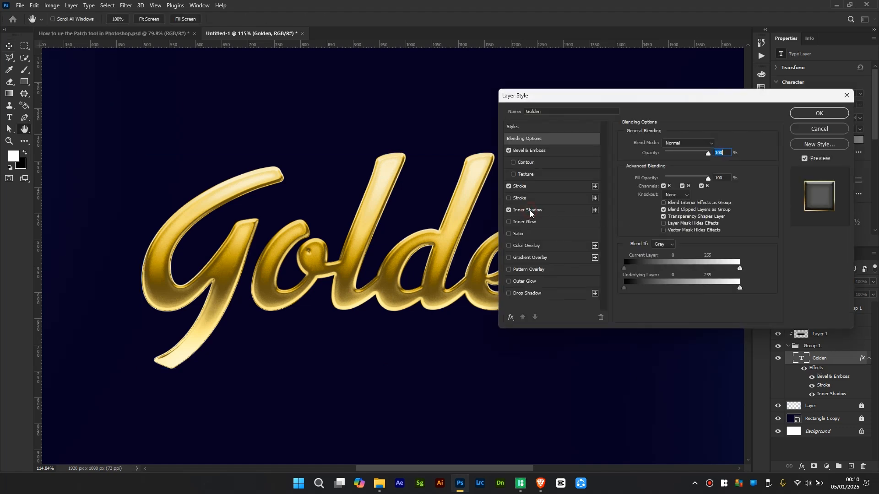
left_click(530, 212)
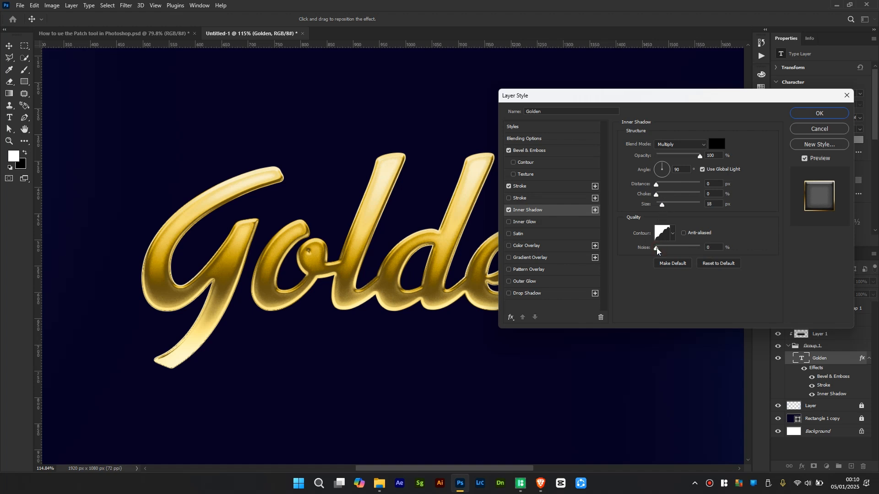
left_click_drag(658, 251, 664, 251)
scroll(320, 252, "up", 5)
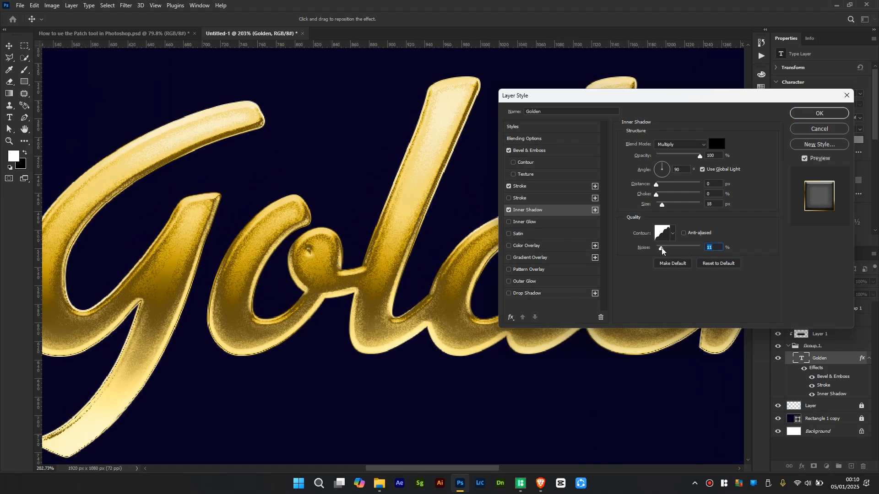
left_click_drag(663, 251, 662, 250)
key("Tab")
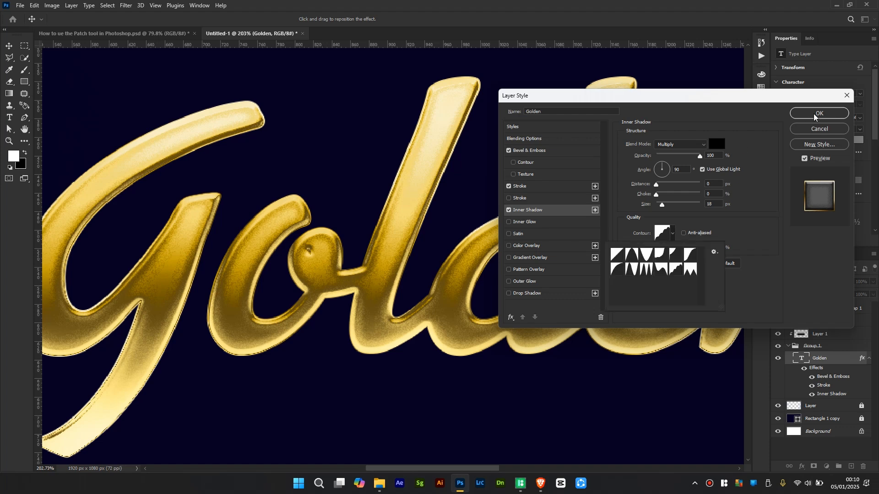
left_click(819, 114)
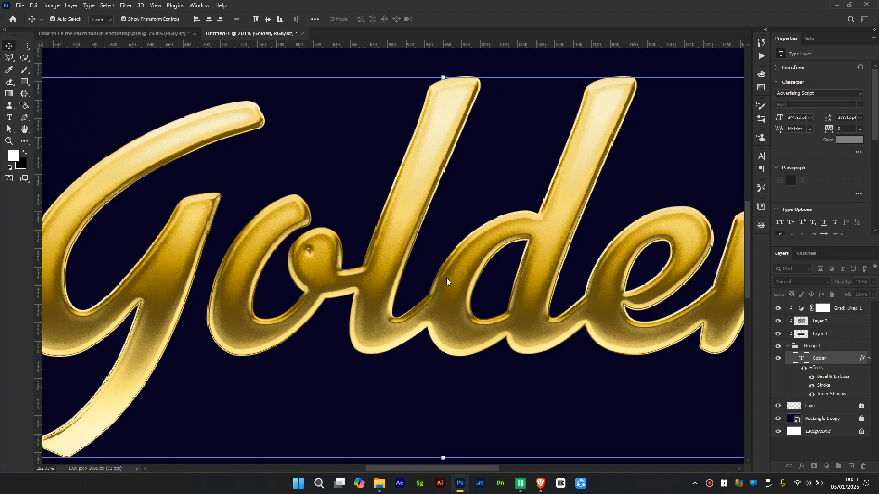
Place the grunge texture image "pngwing.com (1)" and move it between Layer 2 and the Gradient Map so it is clipped to the word
left_click(447, 280, "alt")
left_click(446, 280, "alt")
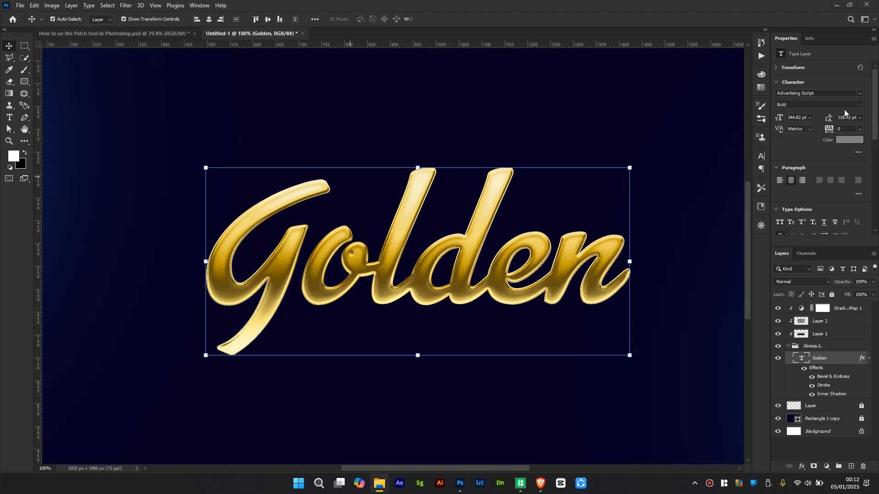
key("ctrl+t")
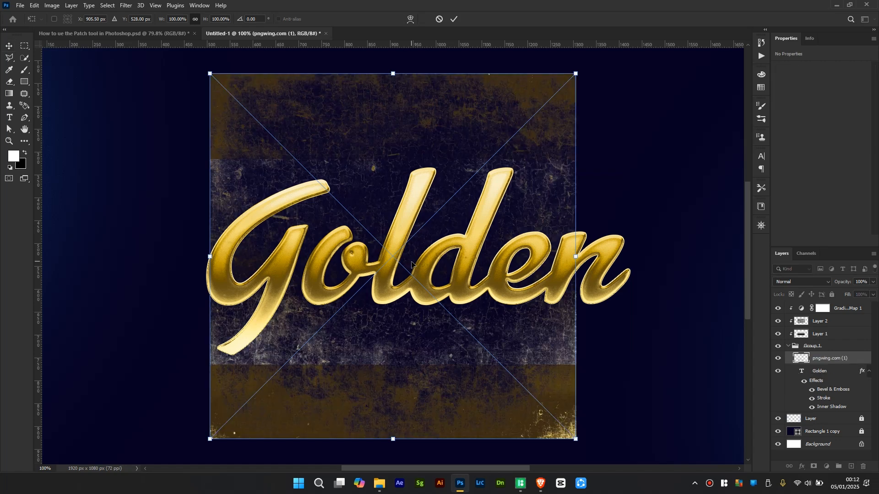
key("Return")
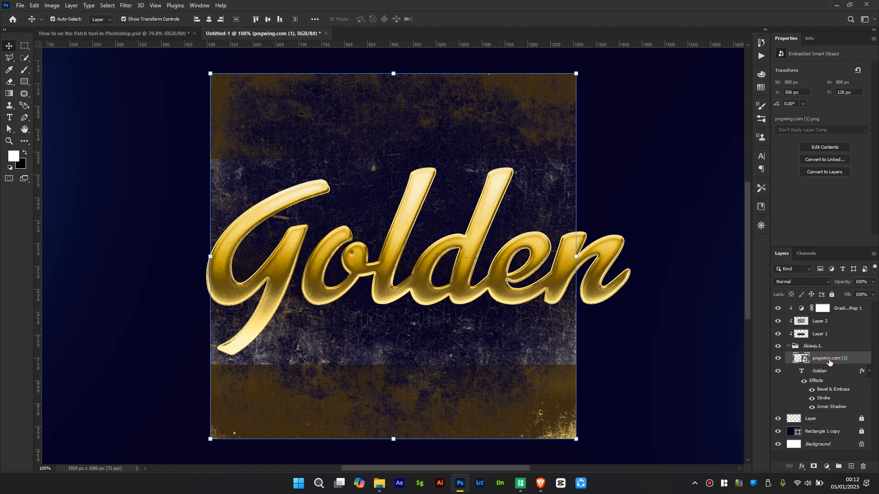
left_click_drag(830, 363, 832, 319)
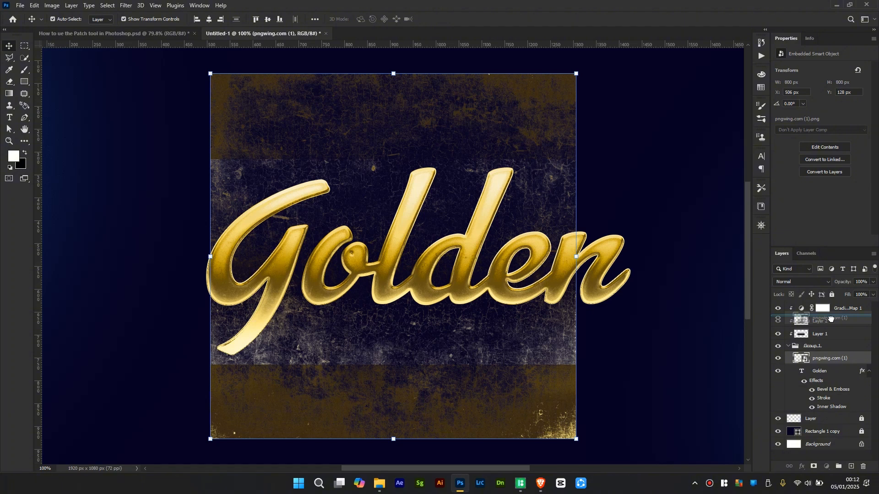
left_click_drag(831, 318, 831, 319)
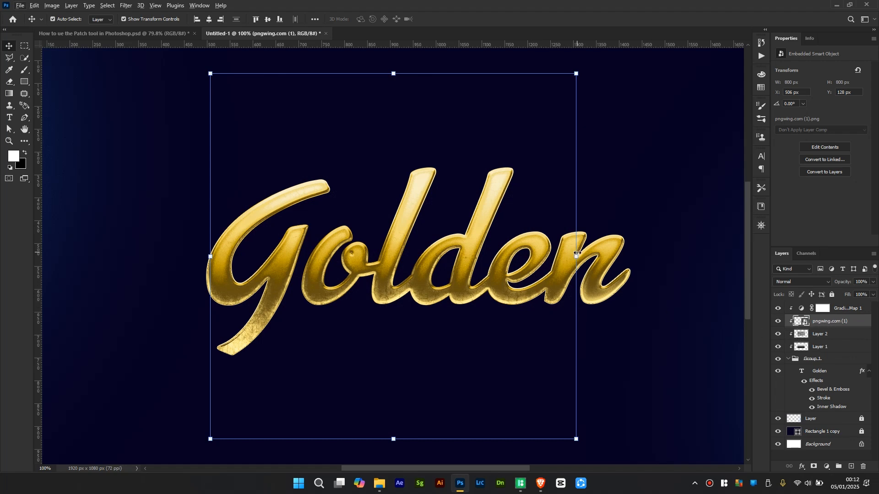
Stretch and reposition the texture layer to about 1036 × 518 px so it surrounds the whole word
left_click_drag(578, 253, 634, 258)
left_click_drag(458, 269, 470, 251)
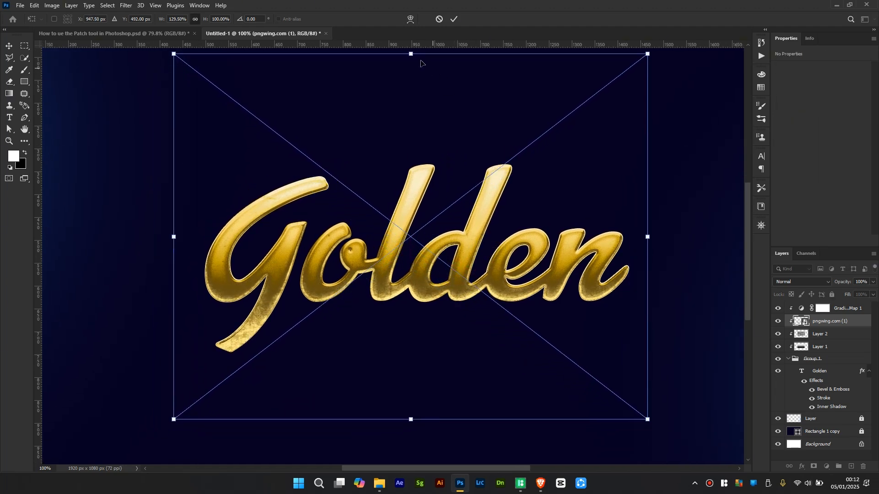
left_click_drag(411, 63, 411, 127)
left_click_drag(432, 161, 438, 176)
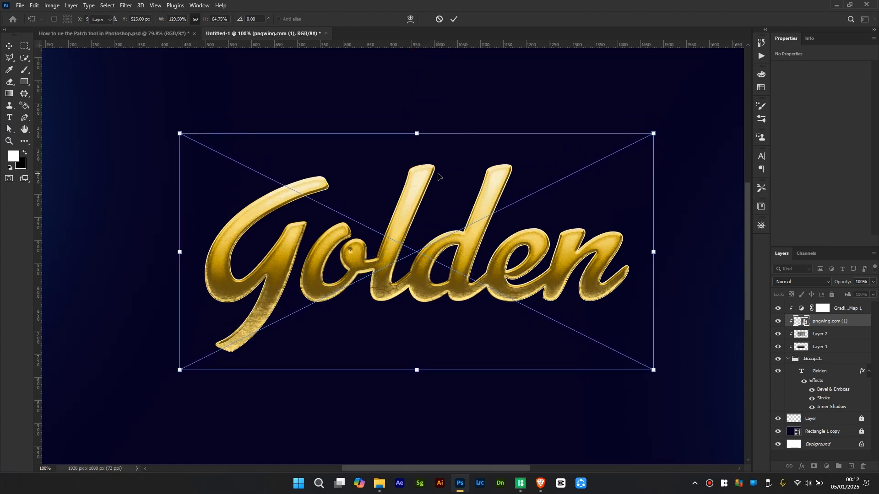
key("Return")
Set the texture layer's blend mode to Color Dodge and lower its opacity to about 55%
left_click(806, 282)
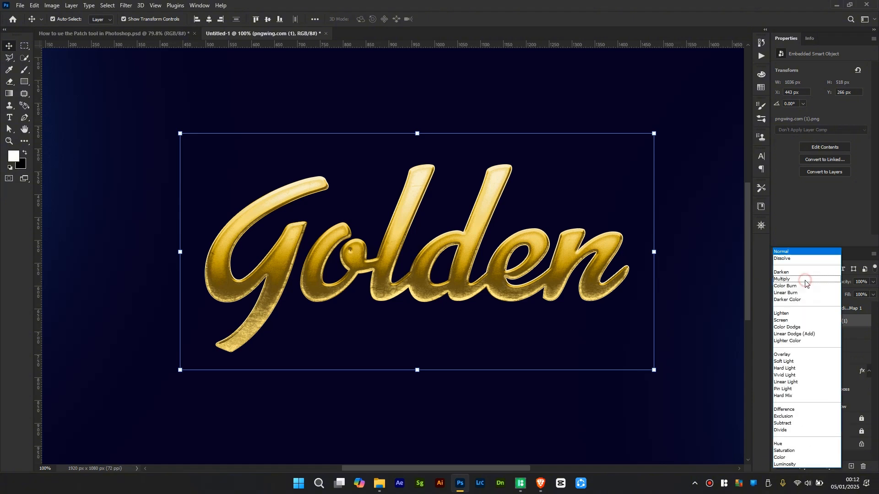
left_click(789, 328)
left_click(874, 282)
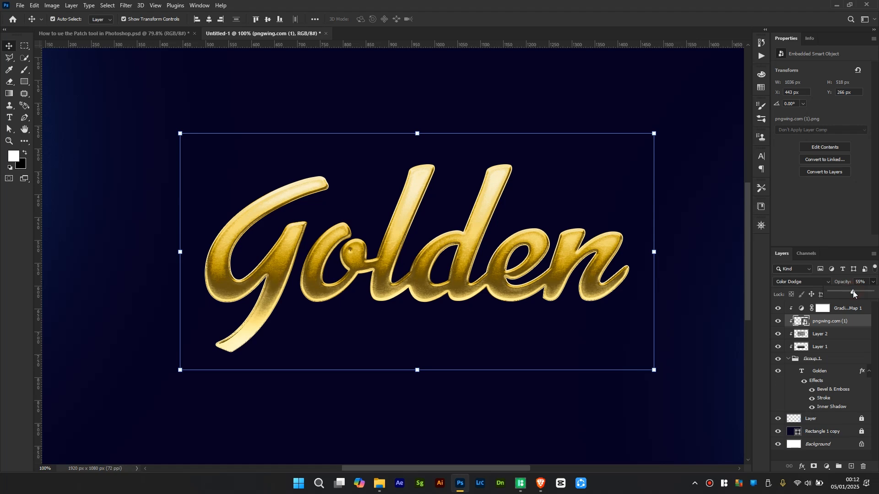
left_click(559, 250)
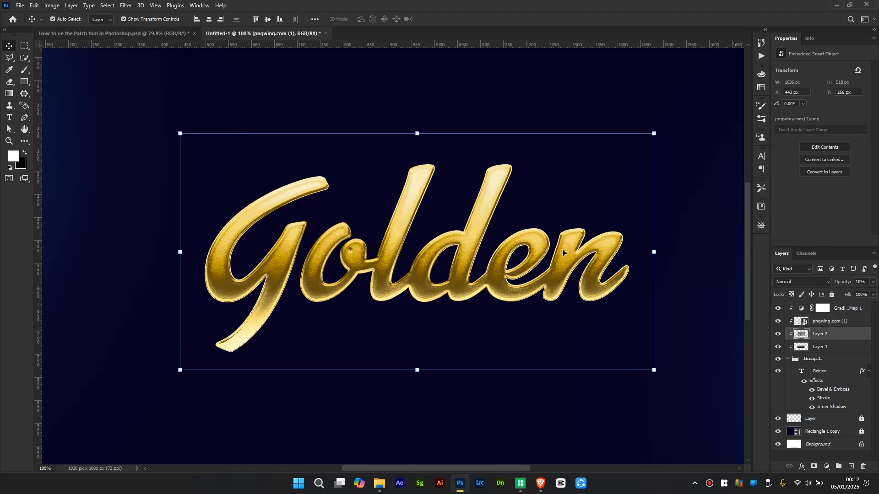
left_click(540, 83)
Replace the text "Golden" with "Classic", keeping the gold effect, and deselect the layer
scroll(515, 88, "down", 1)
scroll(510, 90, "down", 4)
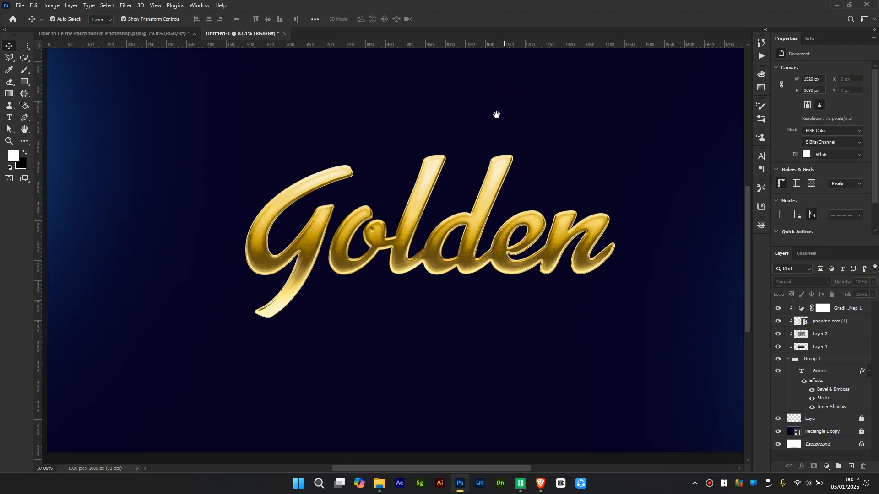
left_click_drag(507, 182, 476, 232)
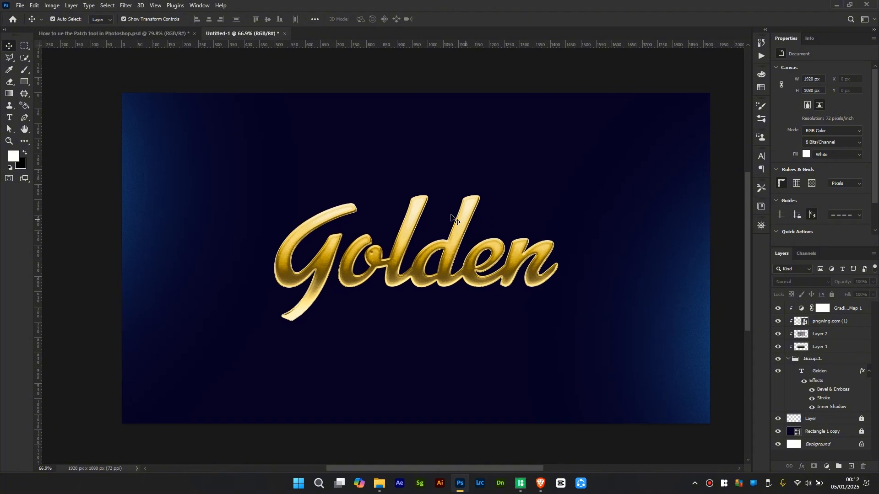
left_click(802, 374)
double_click(802, 375)
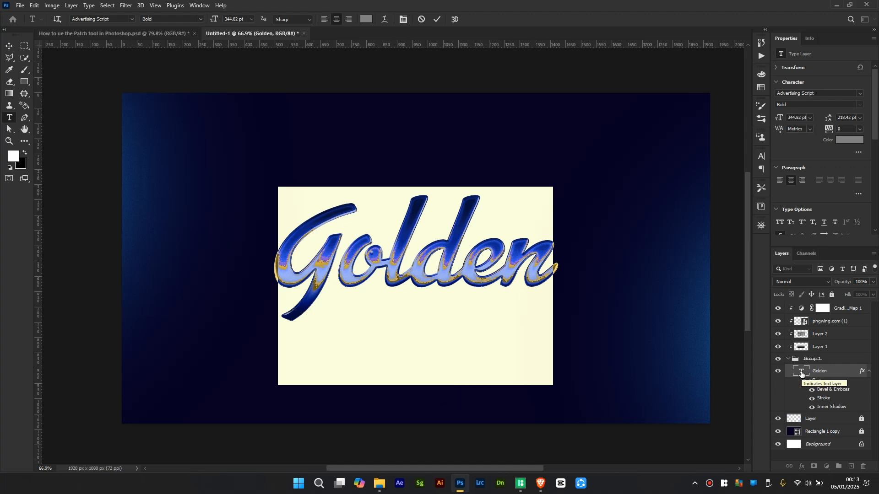
type("Class")
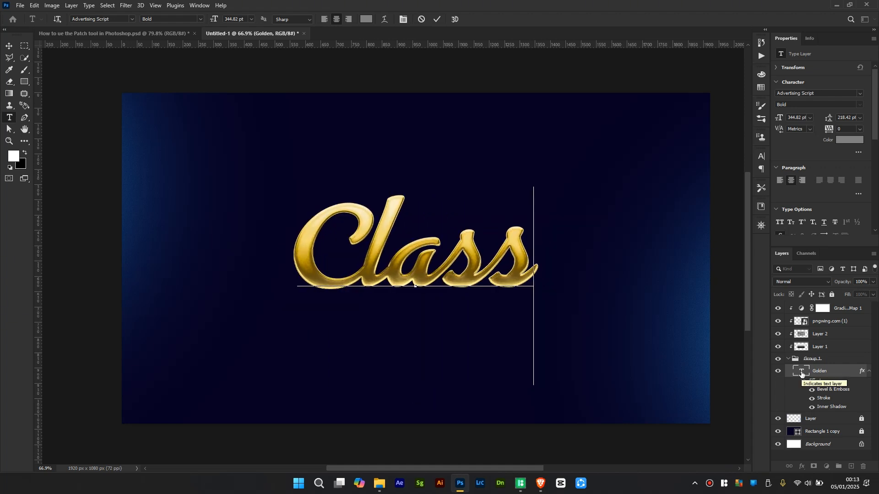
type("ic")
key("ctrl+Return")
key("v")
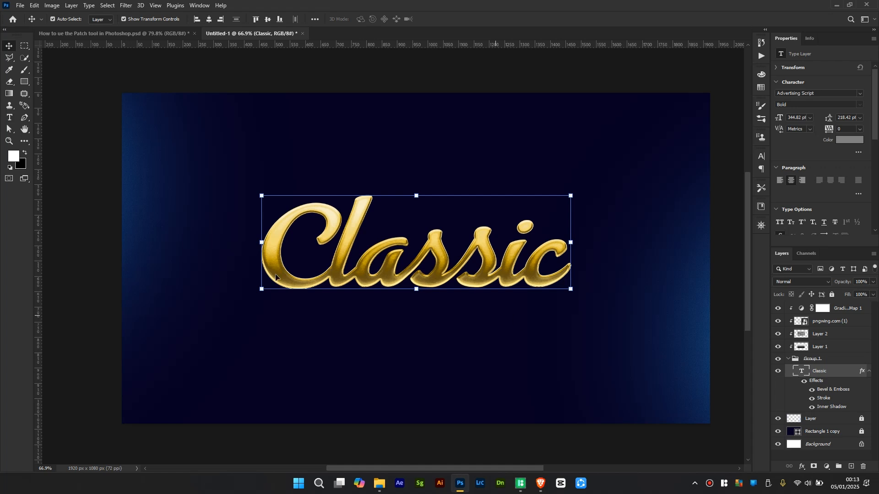
left_click(83, 271)
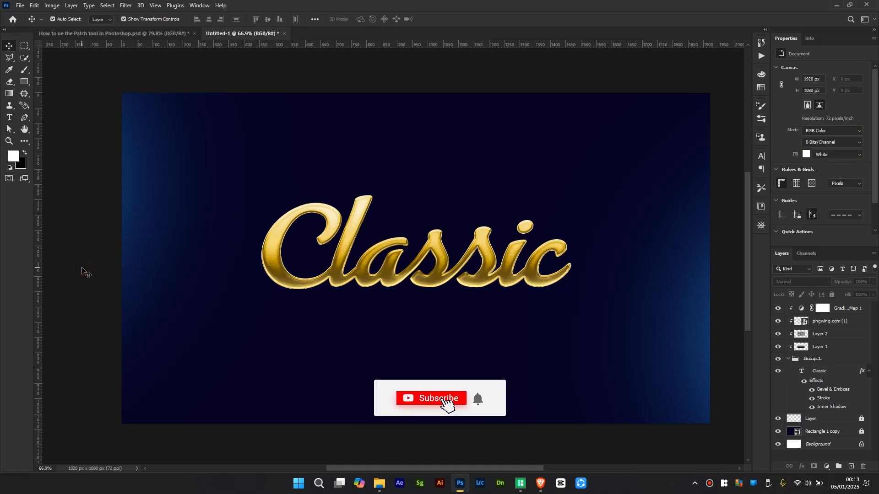